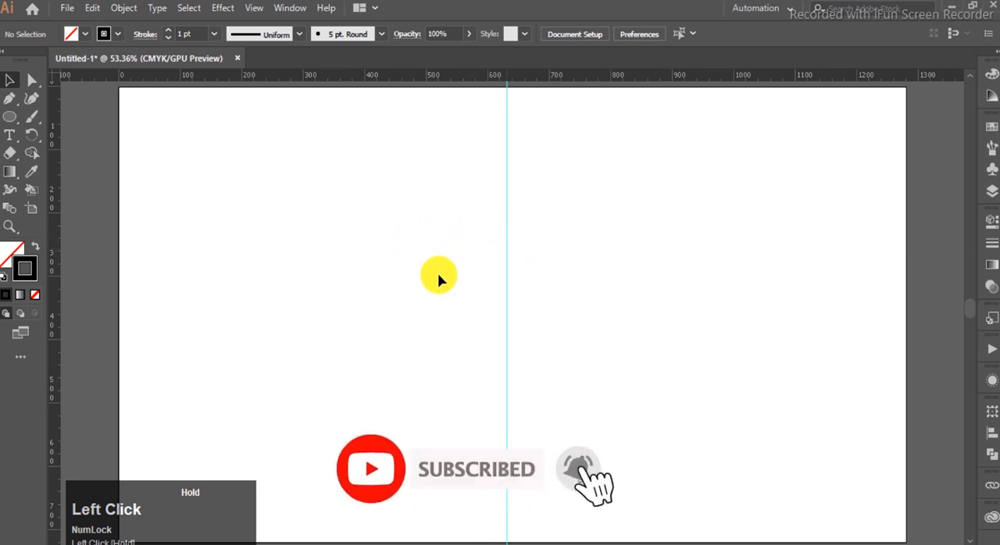
- Place a horizontal guide across the artboard, crossing the existing vertical guide near the centre
drag(221, 76, 534, 308)
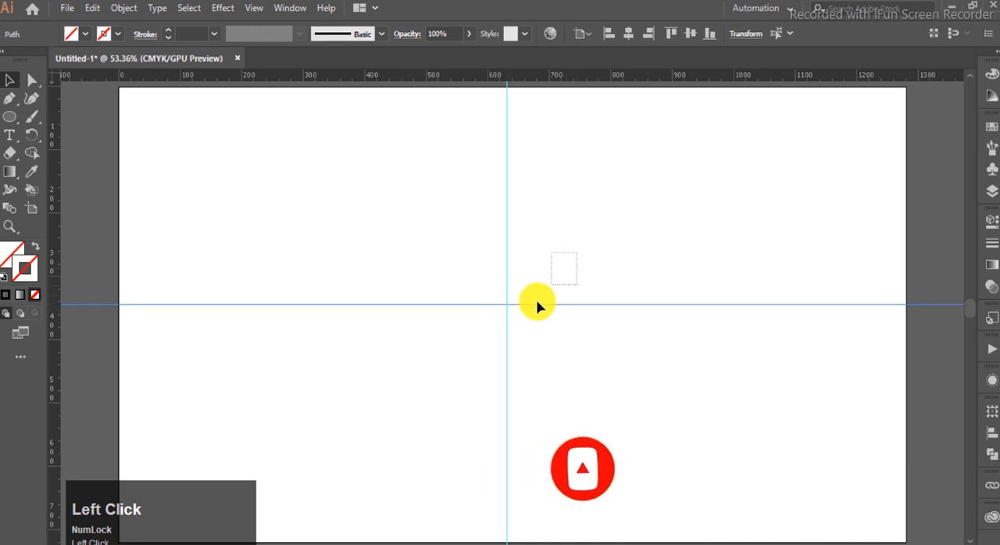
right_click(428, 331)
click(511, 439)
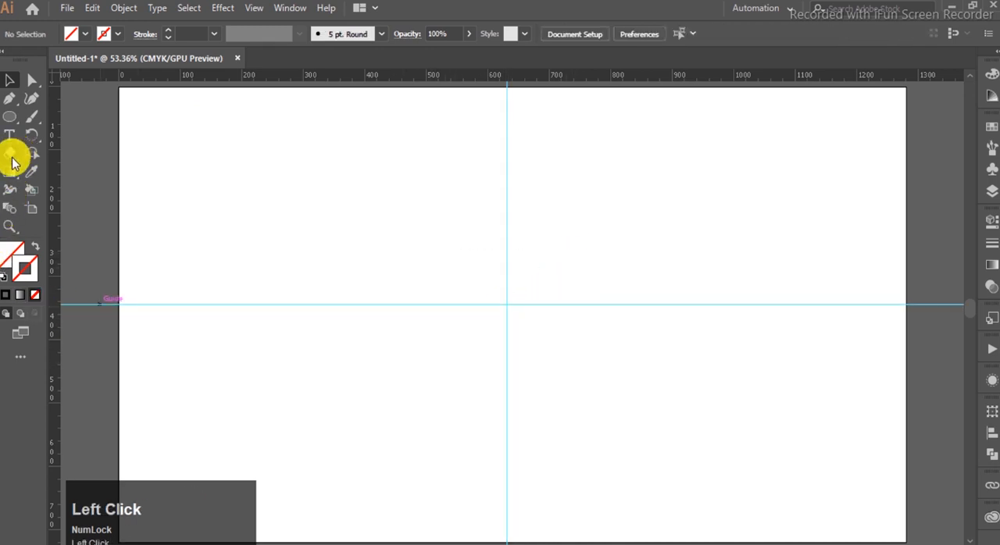
- Draw a small circle with a black stroke and no fill, centred on the intersection of the two guides
click(6, 295)
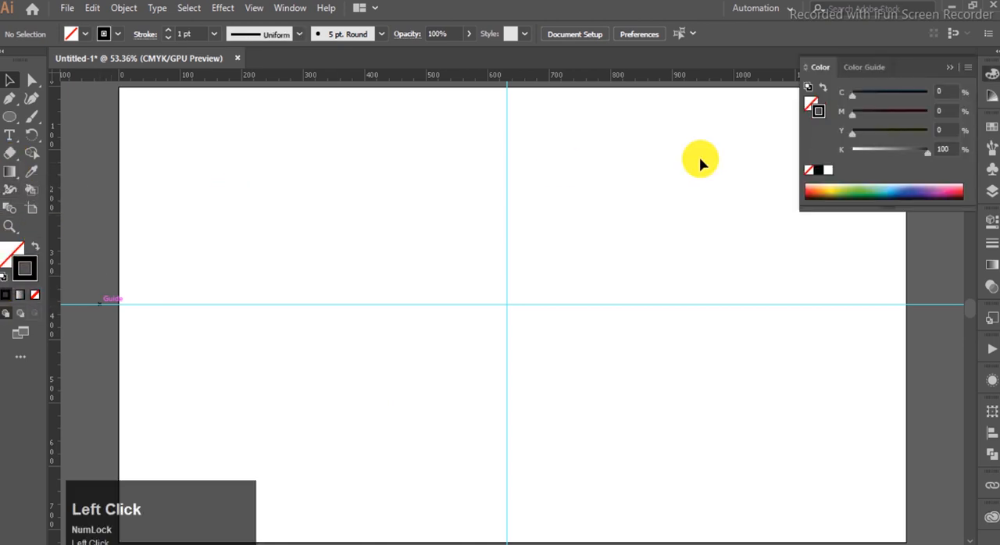
click(950, 67)
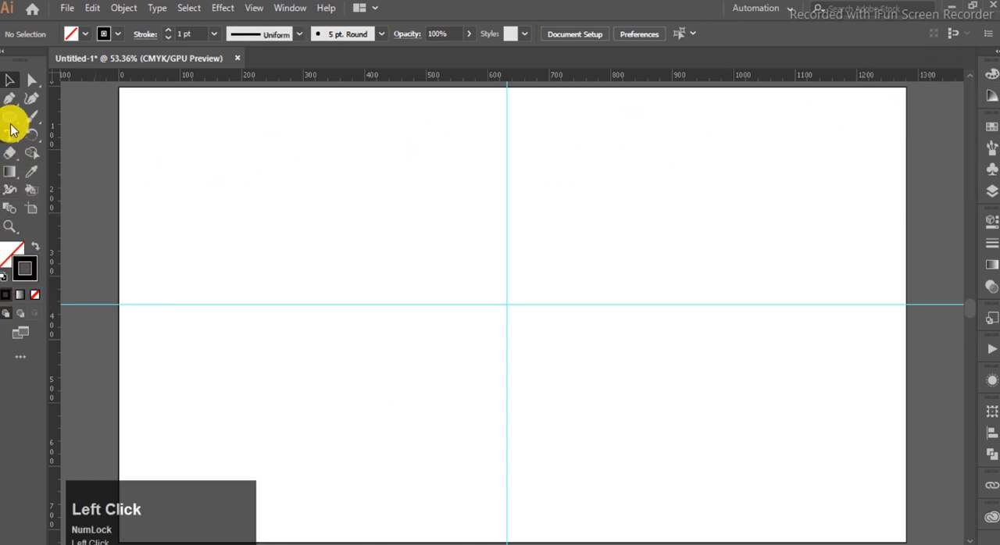
click(11, 118)
drag(506, 303, 512, 329)
click(9, 81)
- Duplicate the small circle in place and enlarge the copy from its centre to about 3.5 times the diameter
key(ctrl+c)
key(ctrl+f)
drag(531, 329, 590, 423)
- Set the large circle's stroke weight to 42 pt
click(993, 248)
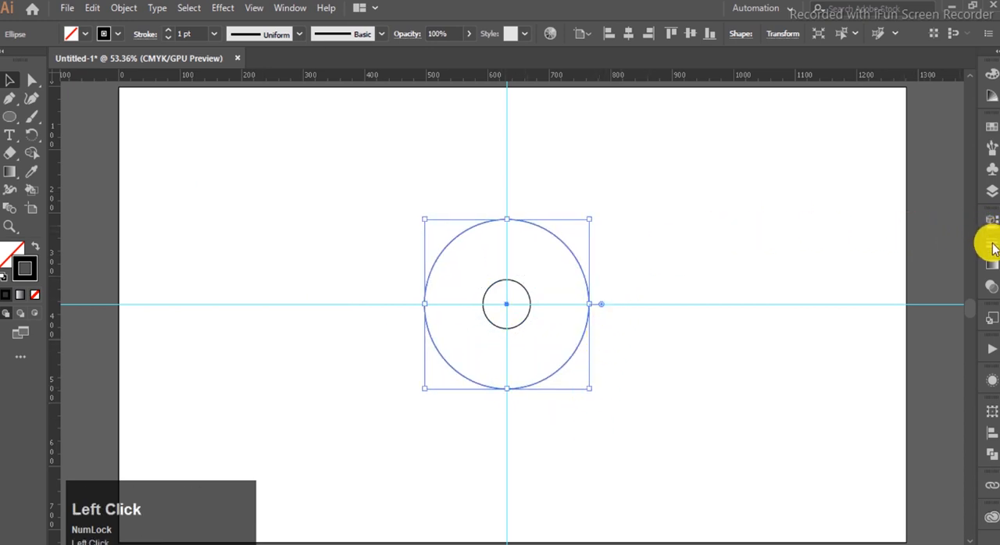
scroll(892, 240, up, 20)
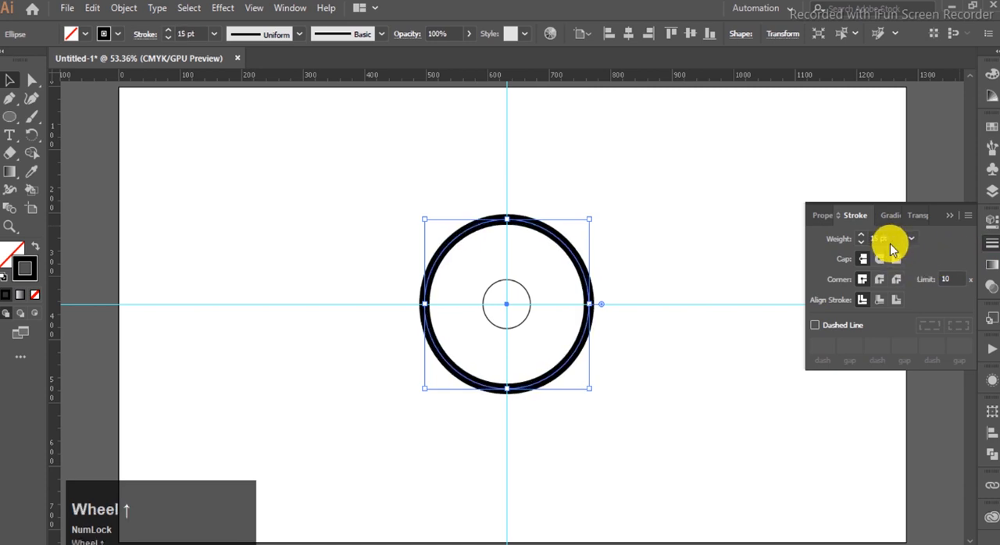
scroll(892, 240, up, 7)
scroll(893, 239, down, 3)
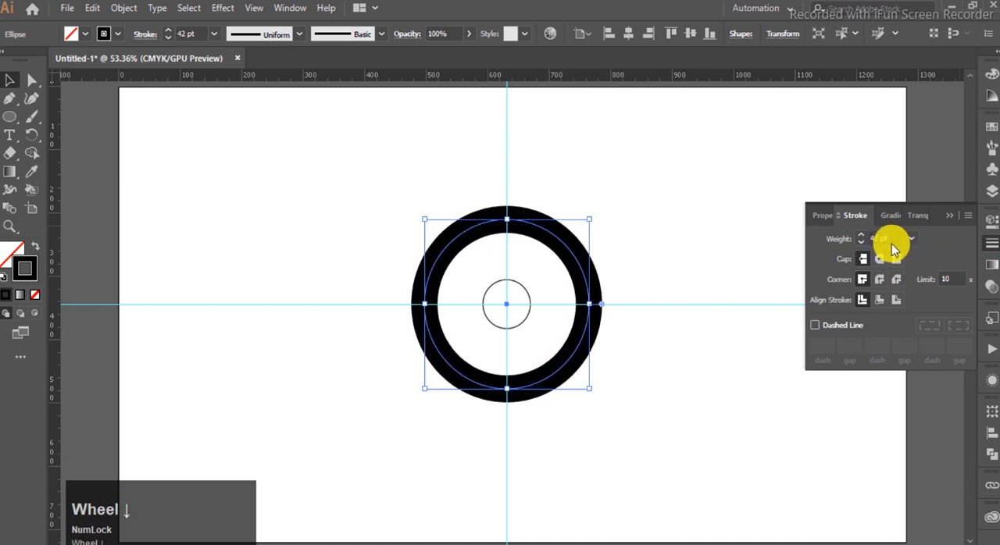
click(951, 216)
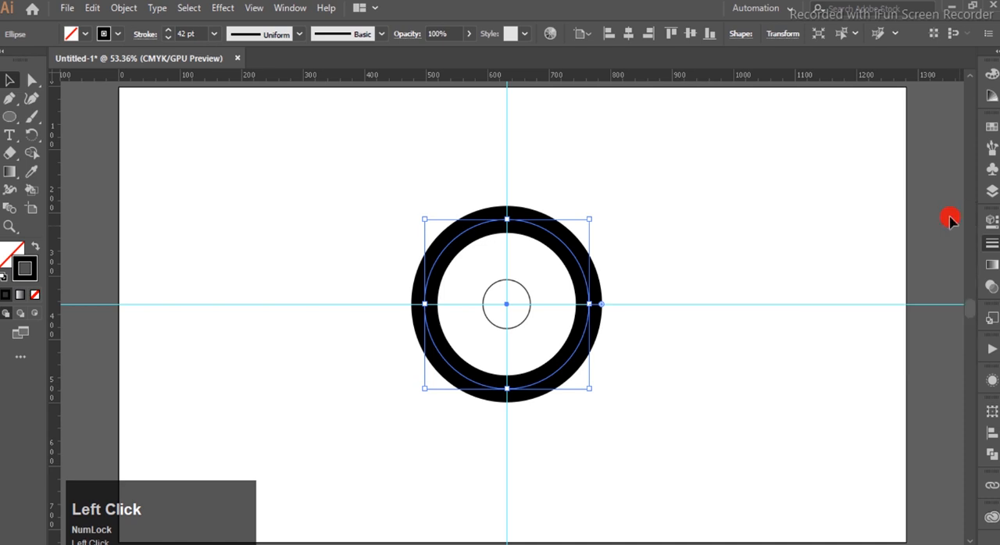
- Enlarge the small inner circle slightly from its centre, keeping it concentric with the thick ring
click(634, 265)
click(527, 316)
drag(534, 330, 536, 330)
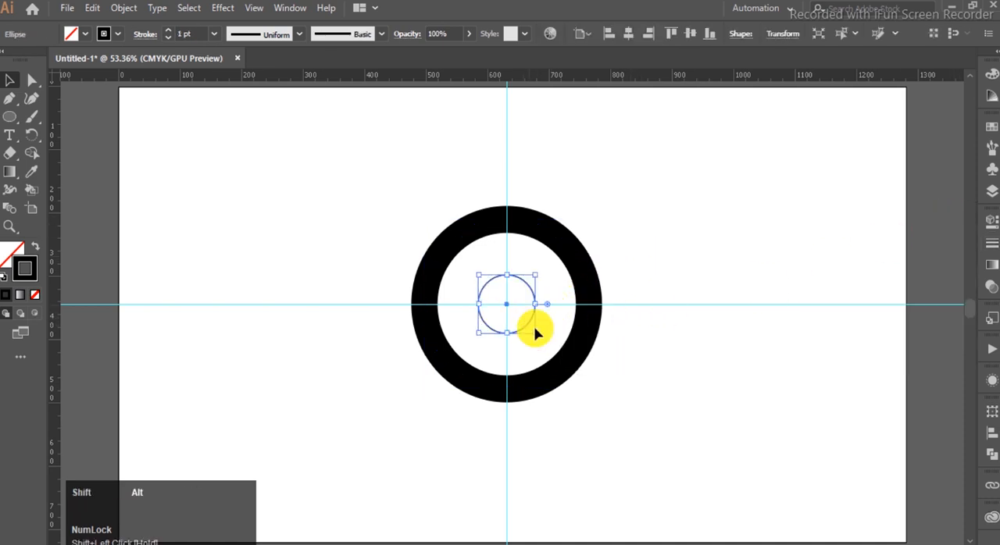
- Expand the thick outer ring's stroke into a filled shape
click(590, 234)
click(464, 230)
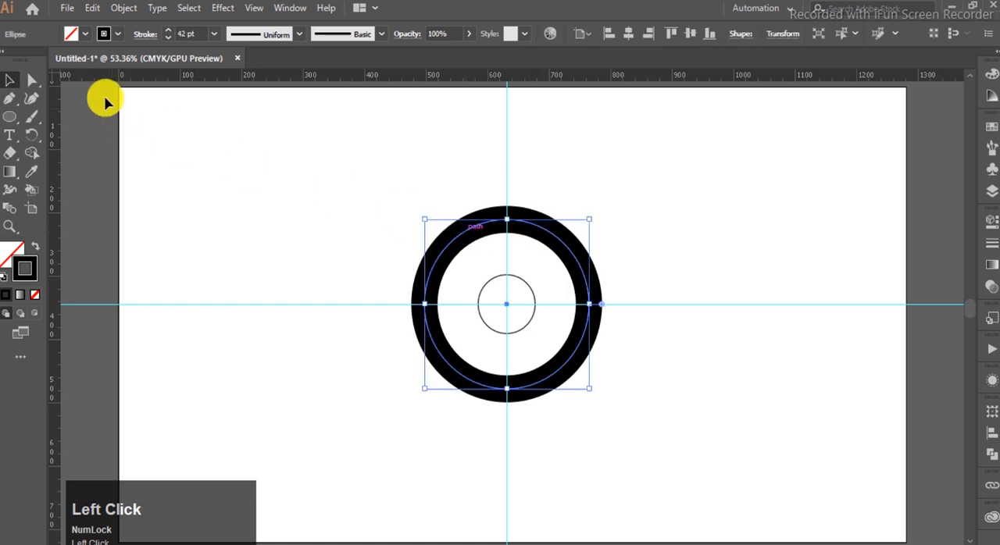
click(122, 8)
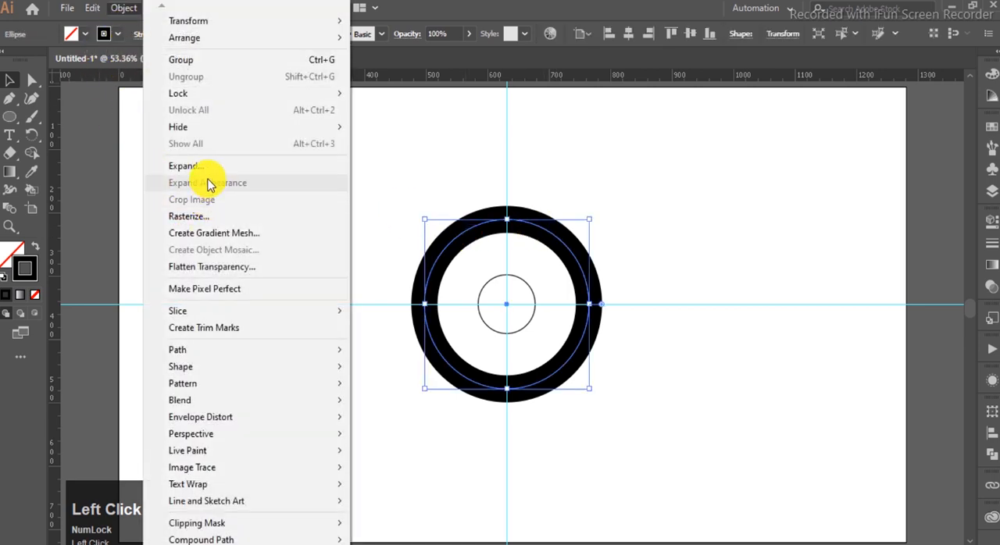
click(205, 166)
click(456, 369)
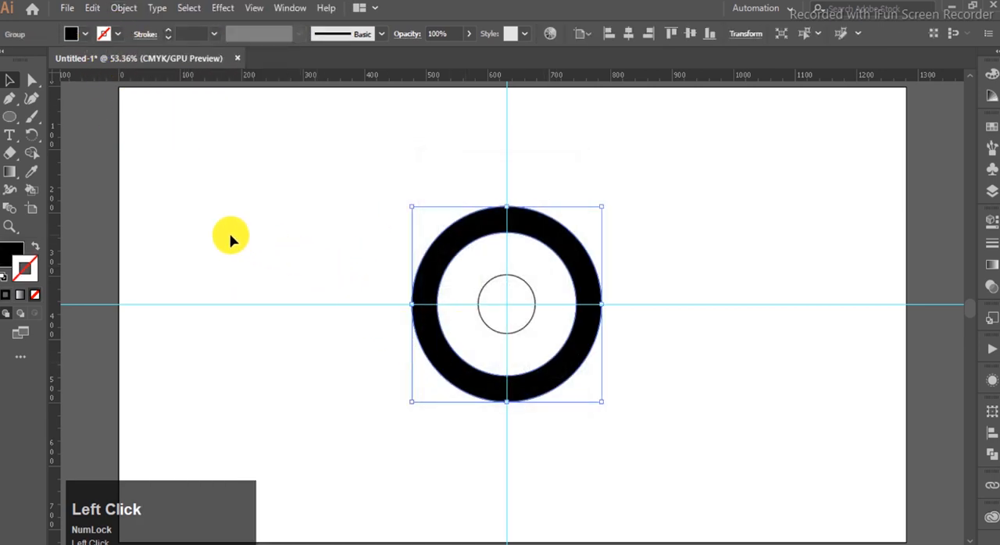
- Give the expanded ring a 1 pt black stroke and no fill
click(7, 295)
click(35, 297)
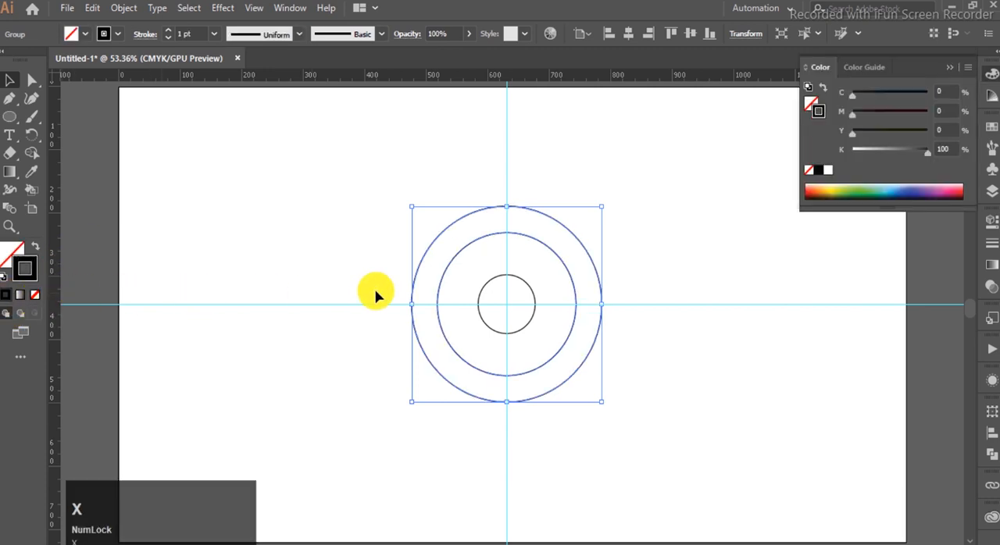
click(940, 71)
- Group the ring with the small inner circle and move the group left of the vertical guide
drag(747, 181, 328, 476)
key(ctrl+g)
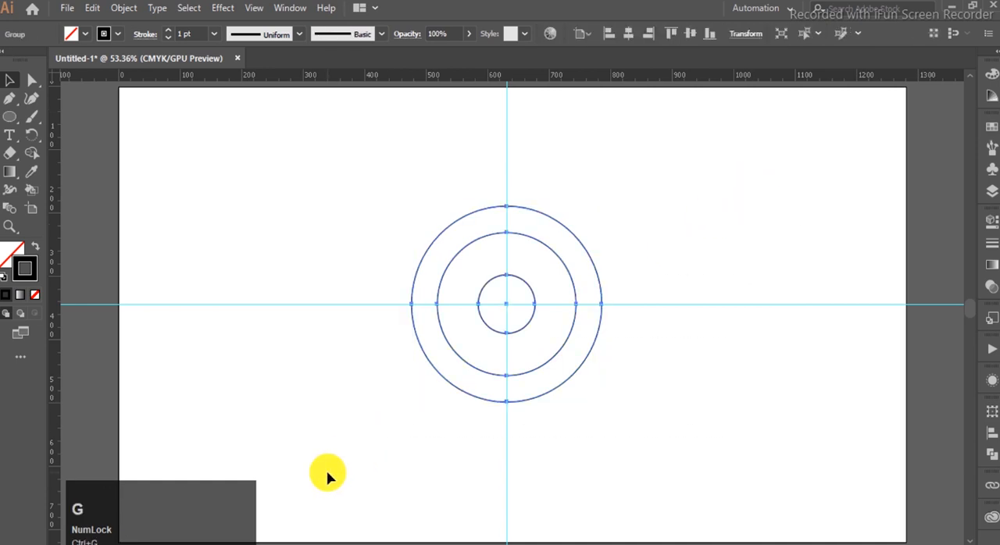
drag(572, 285, 496, 286)
- Hide the guides and place a copy of the circle group to its right, overlapping it so their inner circles sit apart
key(ctrl+semicolon)
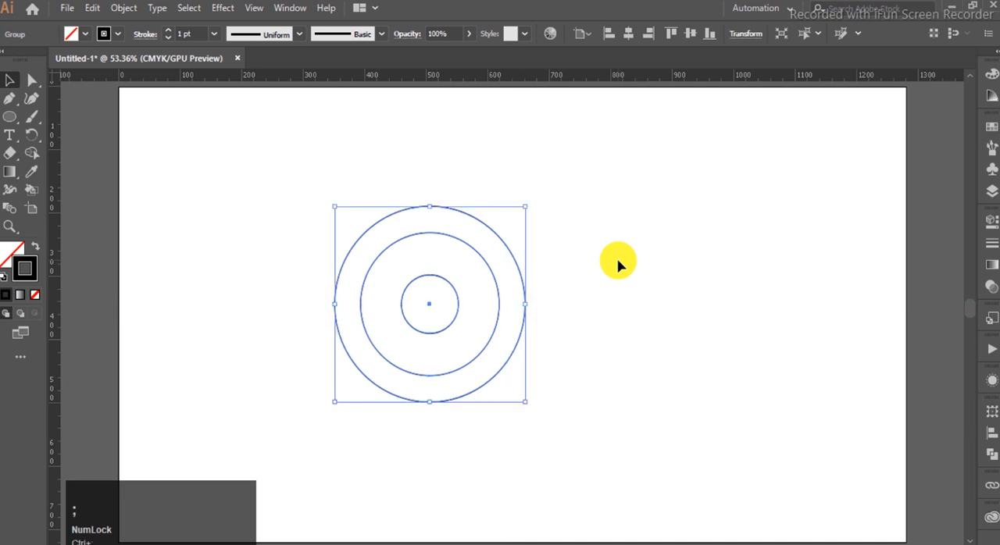
drag(492, 275, 571, 279)
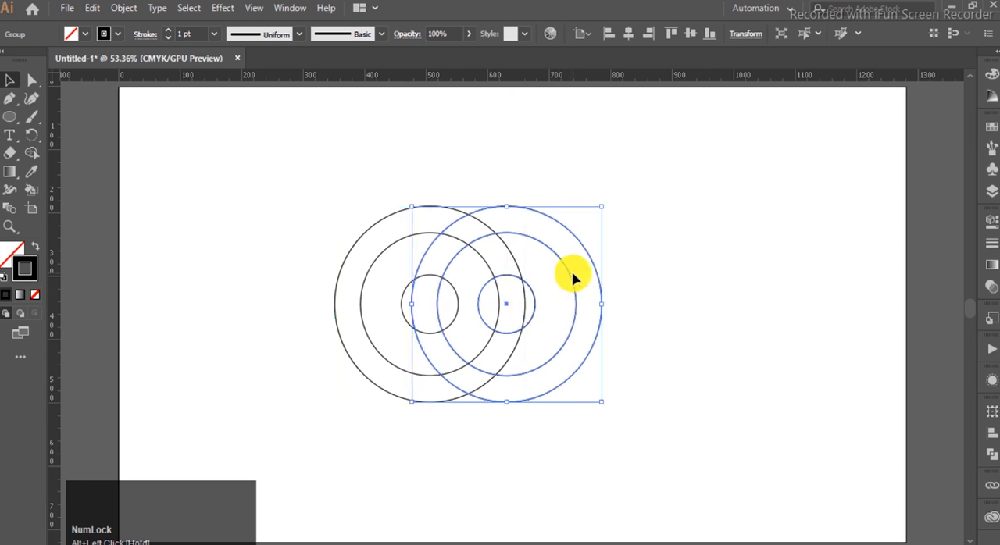
key(Right)
key(Right)
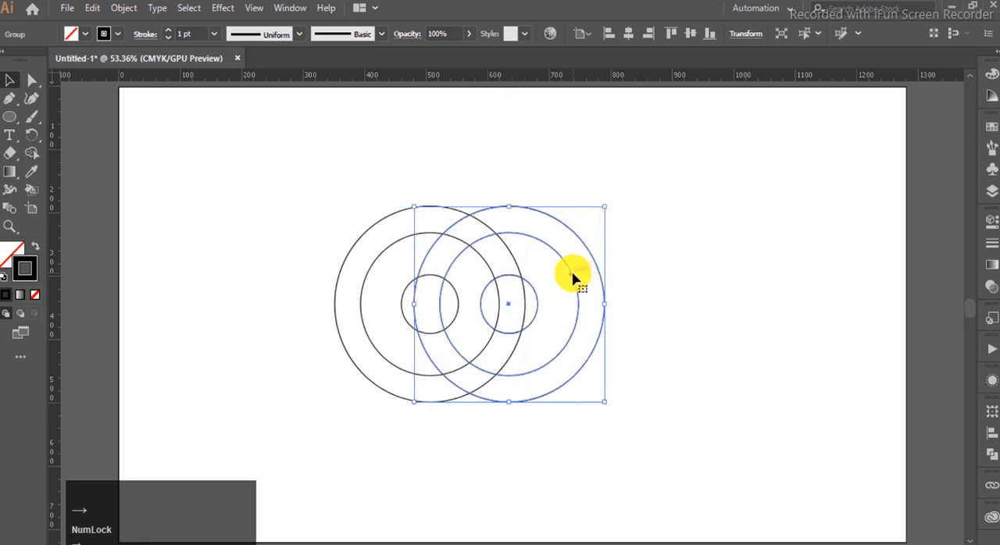
key(Right)
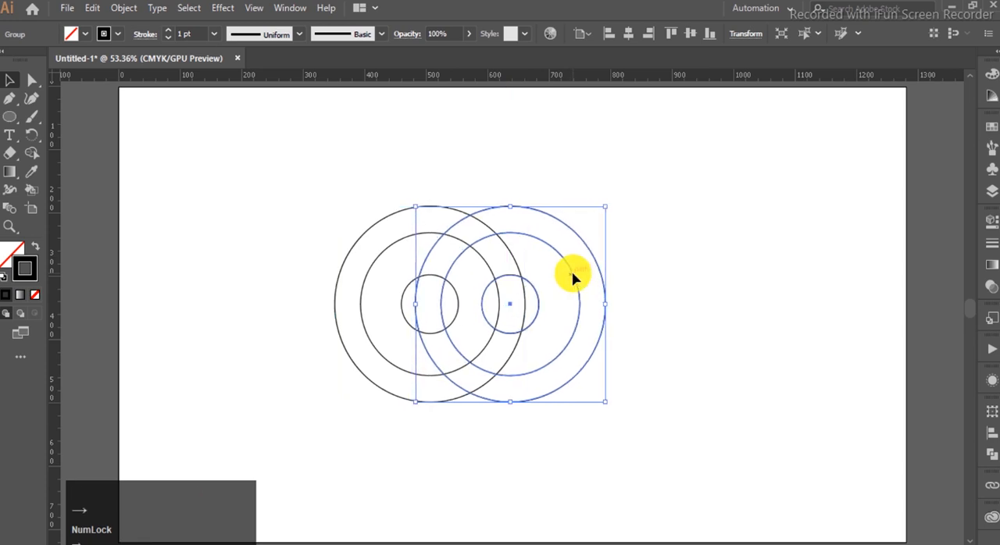
click(629, 234)
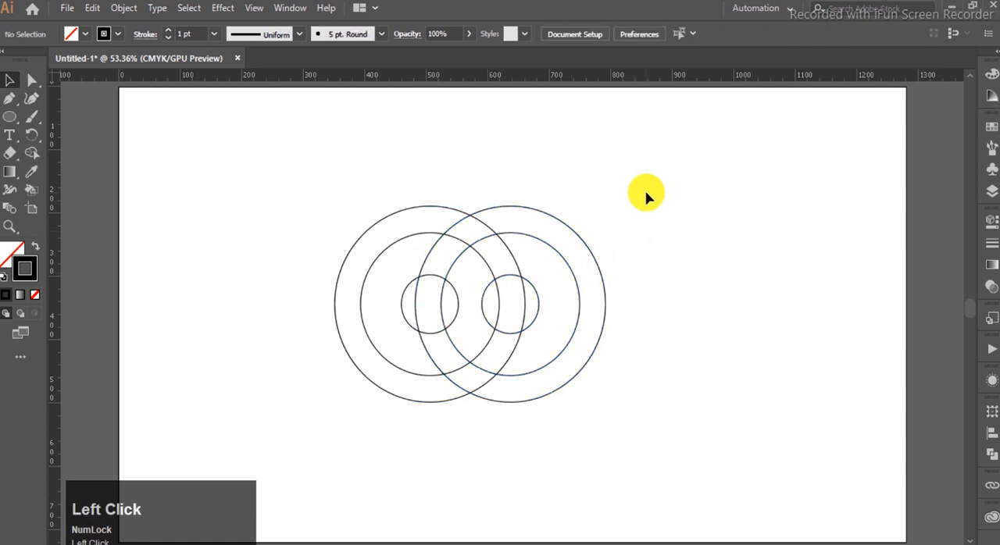
- Place a third copy of the circle group above the two existing groups, overlapping both
click(560, 263)
drag(561, 263, 517, 164)
click(656, 320)
- Group the two lower circle sets and align the top set to their horizontal centre, using the lower pair as key object
drag(656, 320, 307, 432)
key(ctrl+g)
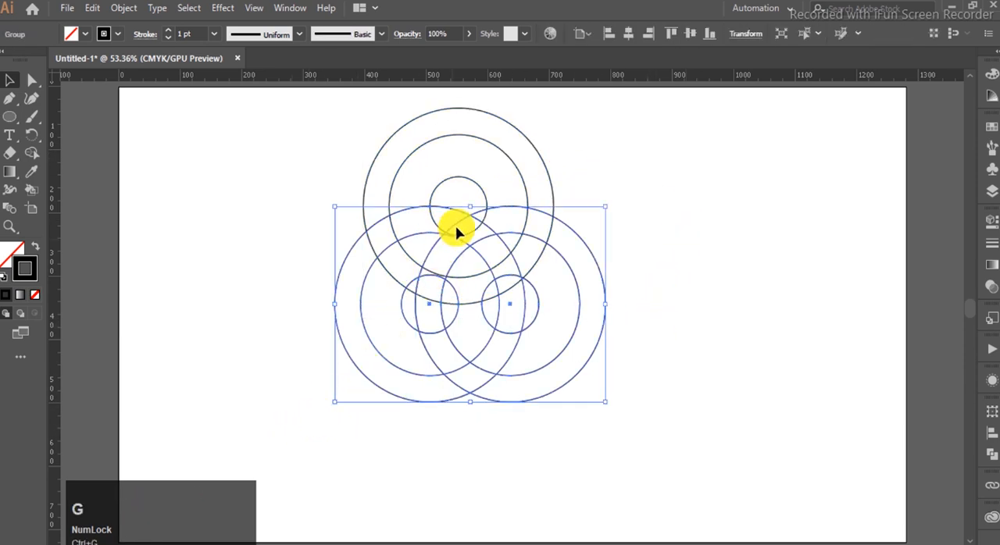
shift+click(518, 174)
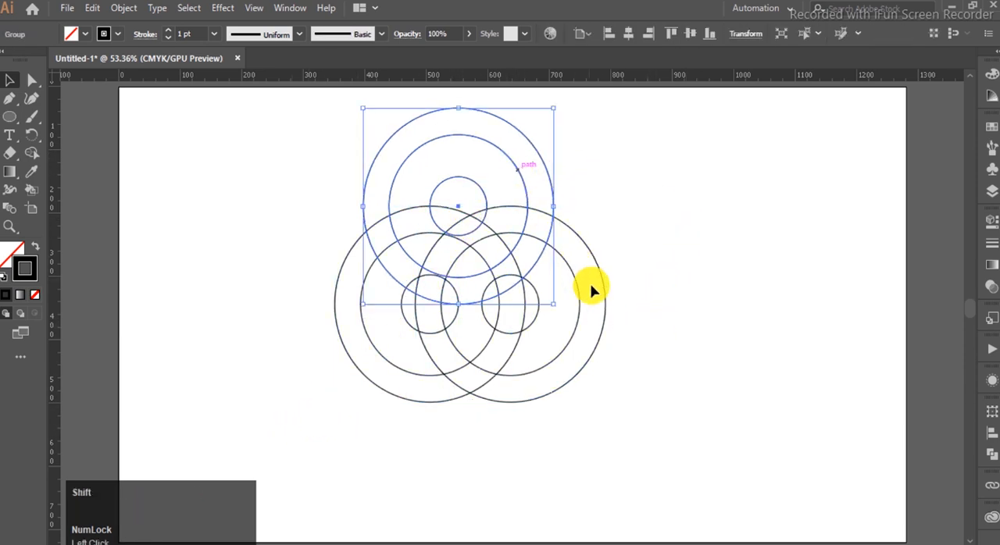
shift+click(593, 345)
click(593, 345)
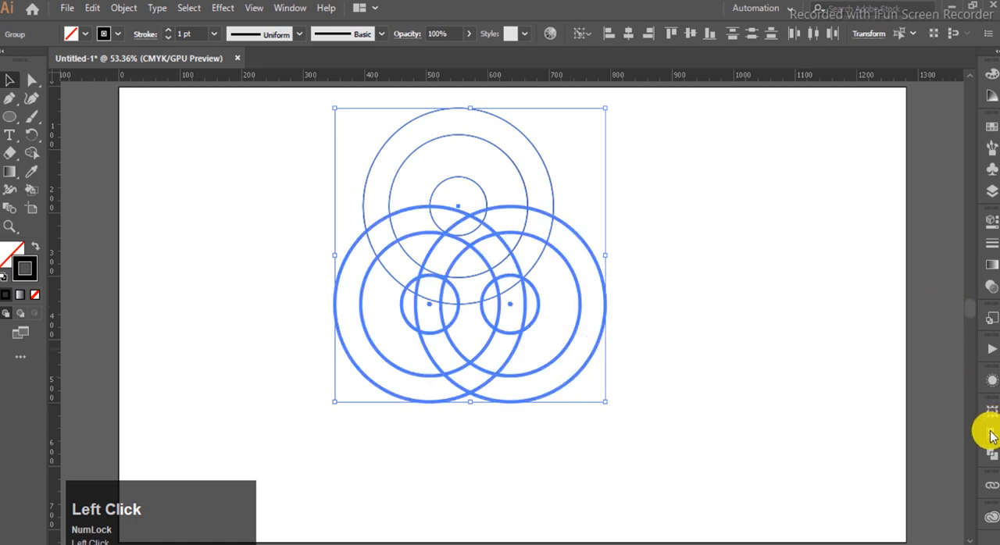
click(992, 435)
click(844, 444)
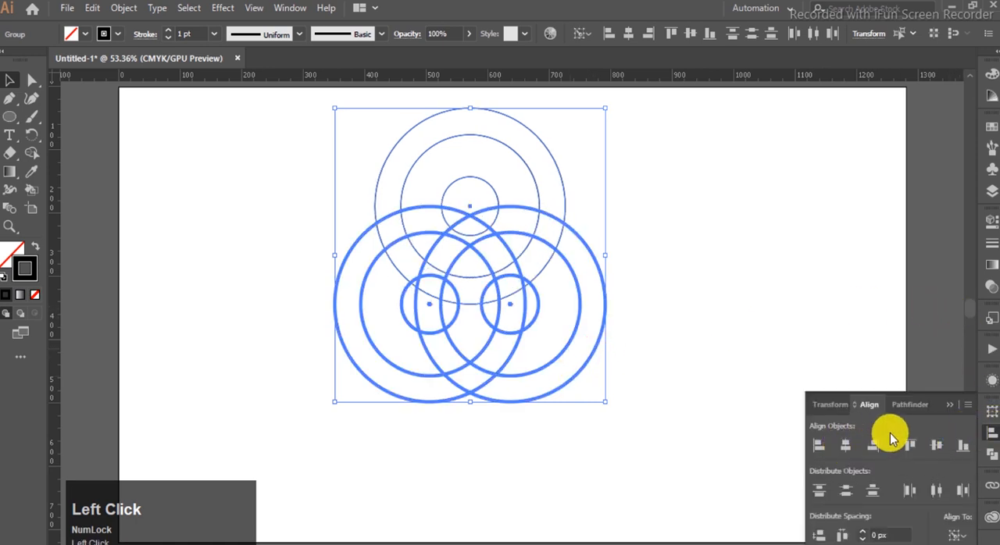
click(949, 405)
- Move the top circle set straight down so it overlaps the two lower sets more closely
click(607, 212)
click(536, 185)
drag(536, 185, 537, 211)
- Ungroup all three circle sets so that each ring is separate from its small inner circle
drag(715, 131, 335, 409)
key(ctrl+shift+g)
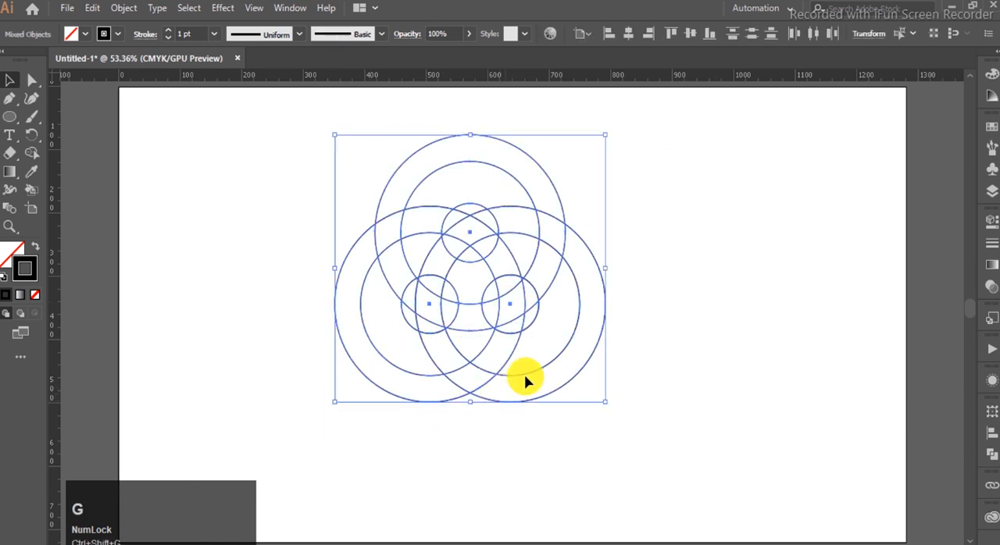
click(658, 257)
click(547, 173)
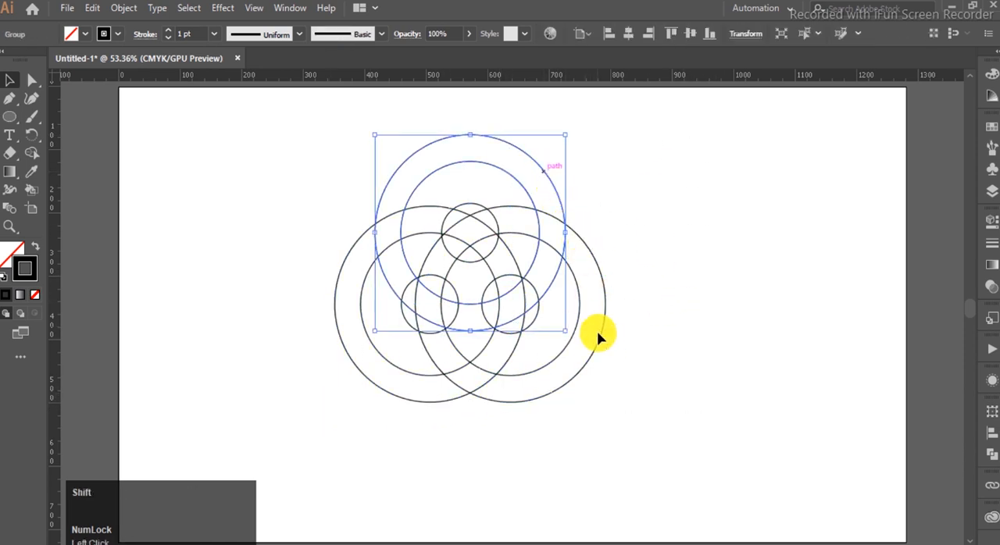
shift+click(595, 351)
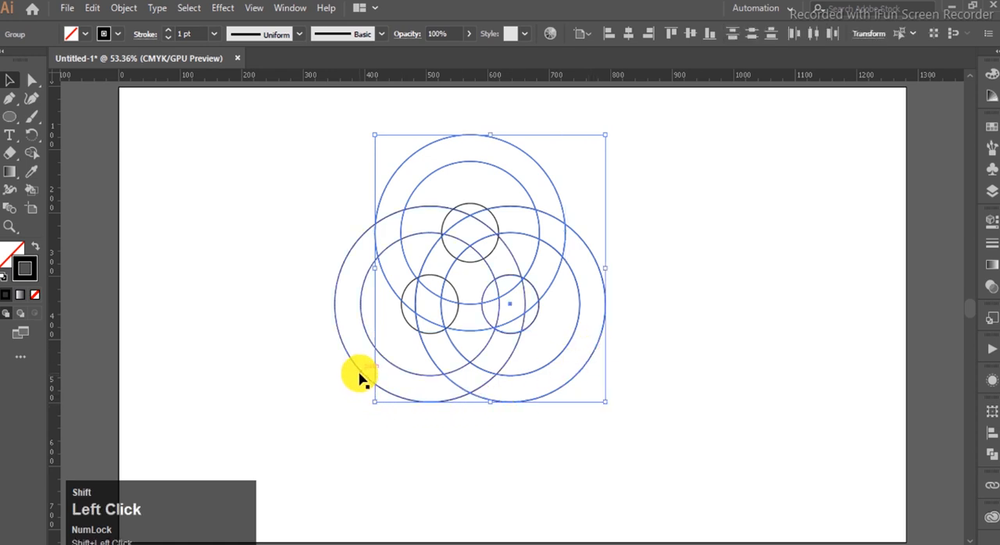
click(554, 418)
click(549, 398)
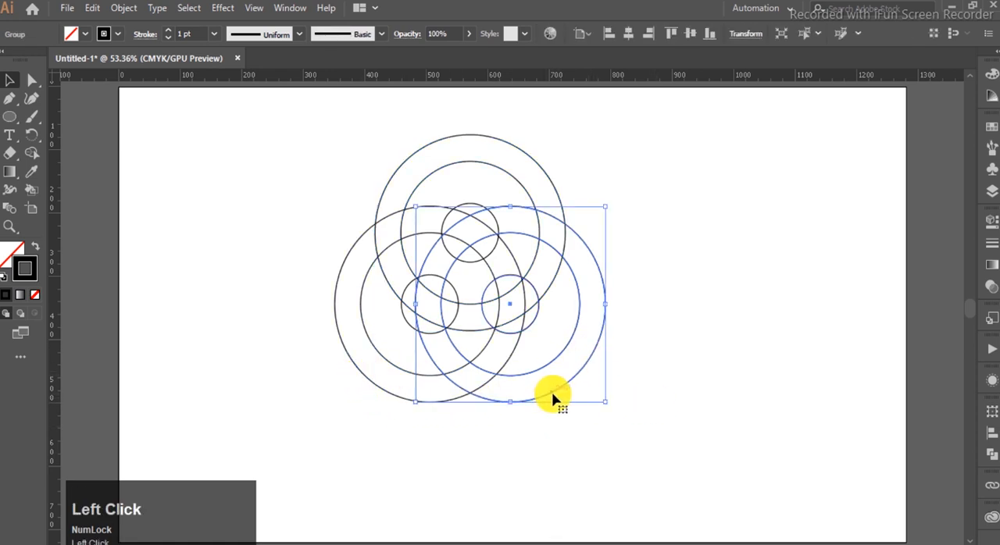
key(ctrl+shift+g)
click(392, 401)
key(ctrl+shift+g)
click(495, 403)
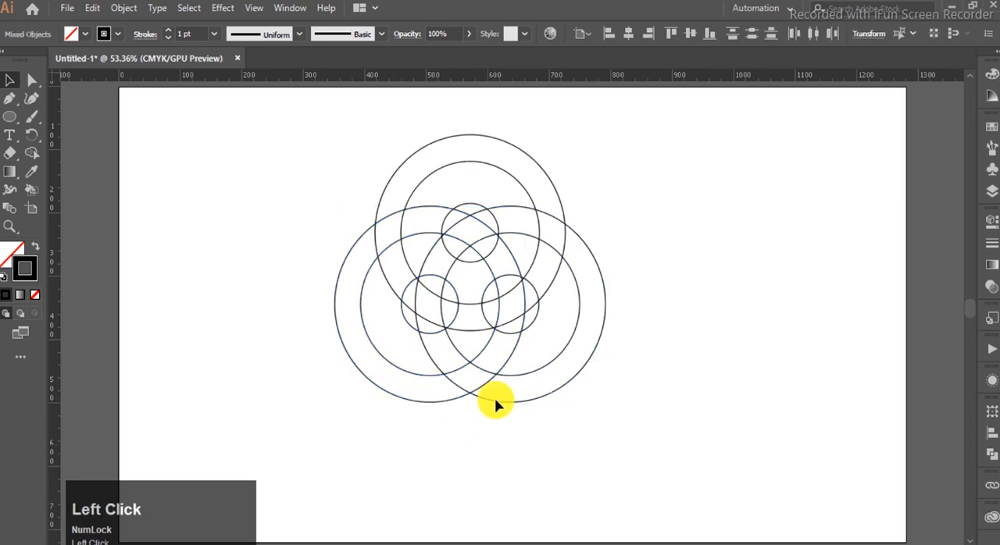
- Offset the paths of the three large rings by 11 px with Miter joins and a miter limit of 4
click(539, 171)
shift+click(590, 361)
shift+click(356, 369)
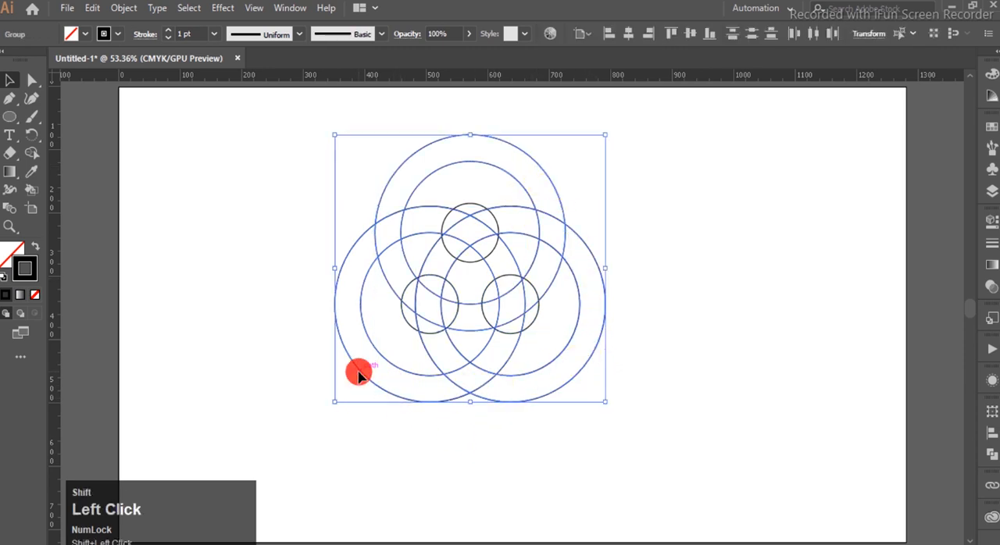
click(127, 11)
mouse_move(200, 350)
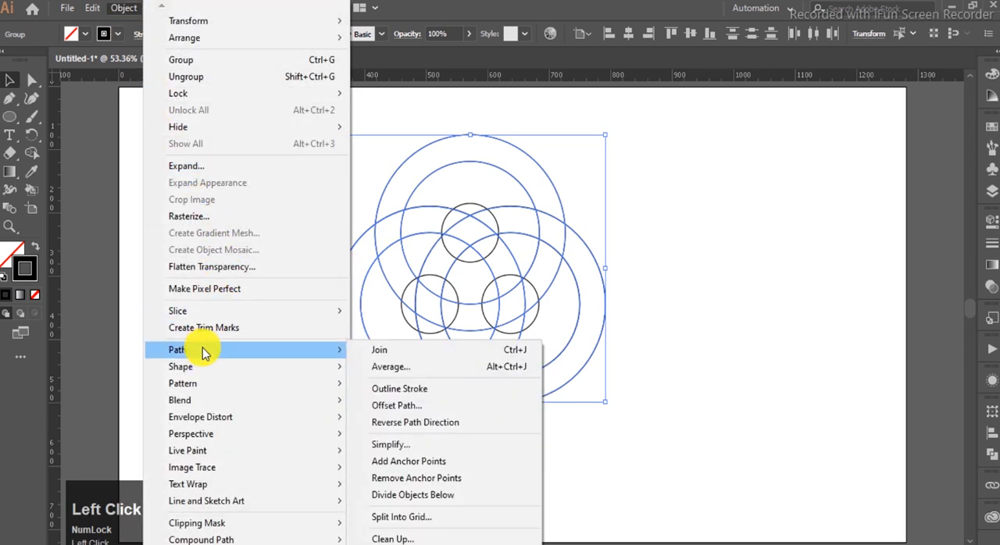
click(402, 405)
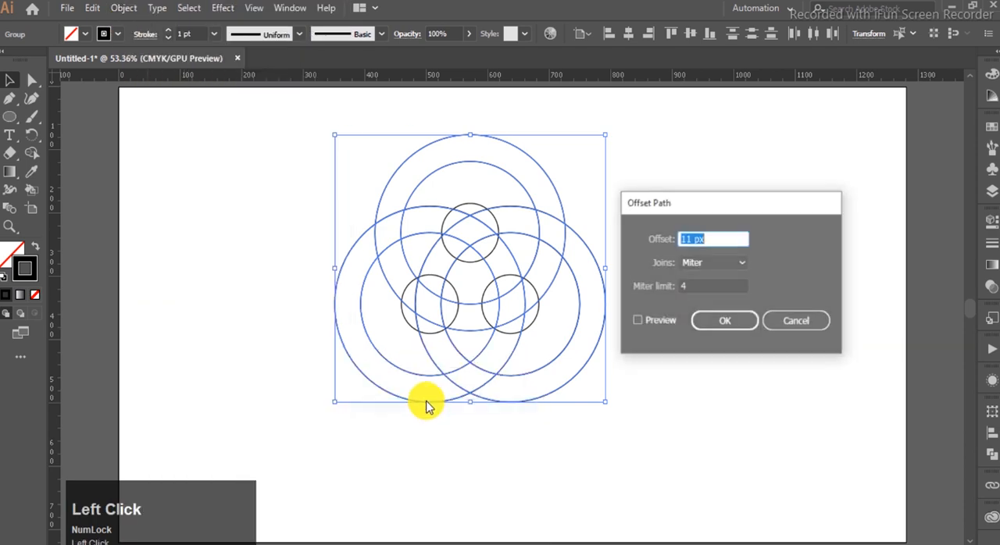
click(636, 321)
click(712, 328)
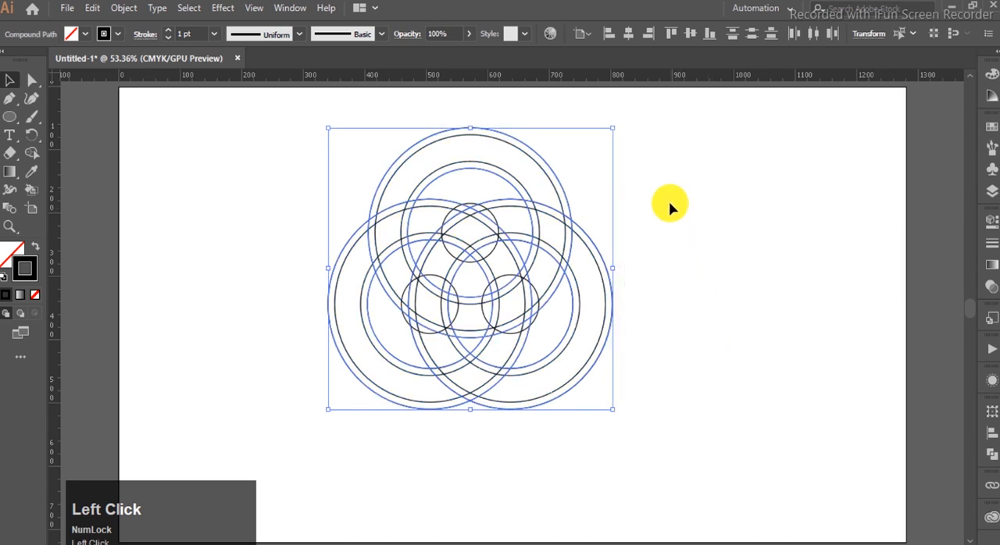
click(667, 191)
- Select all the circles and erase the outermost offset bands of the three rings with the Shape Builder tool
drag(671, 135, 276, 422)
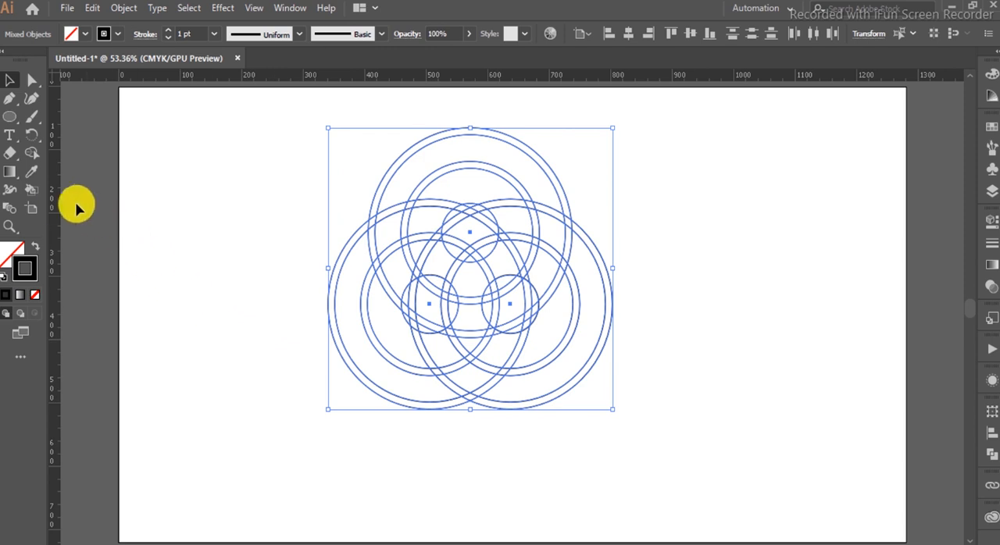
click(31, 153)
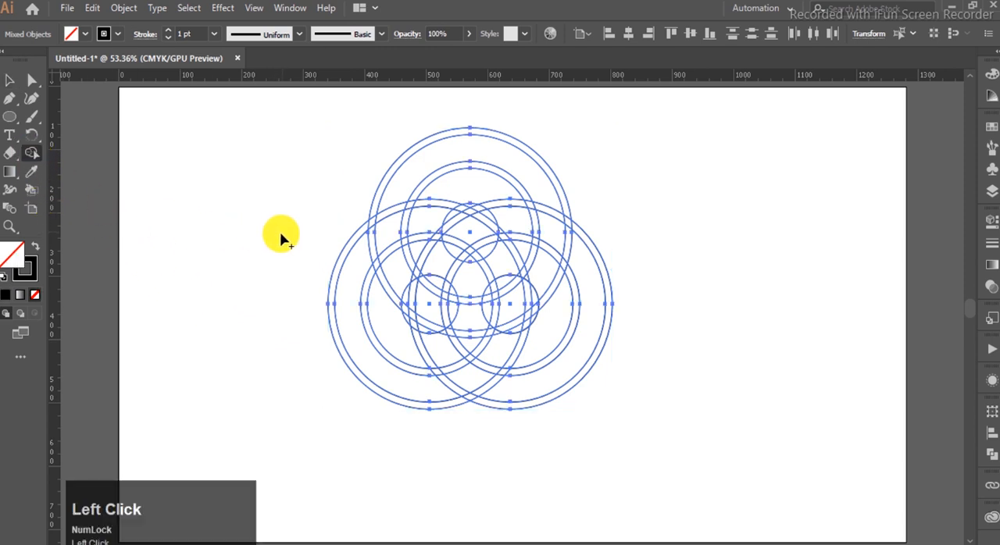
alt+click(345, 359)
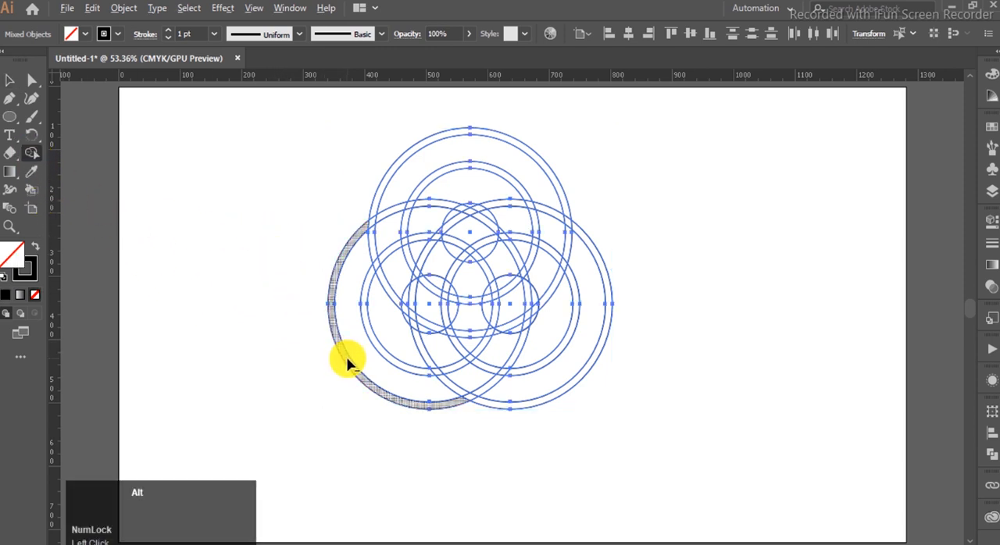
alt+click(572, 384)
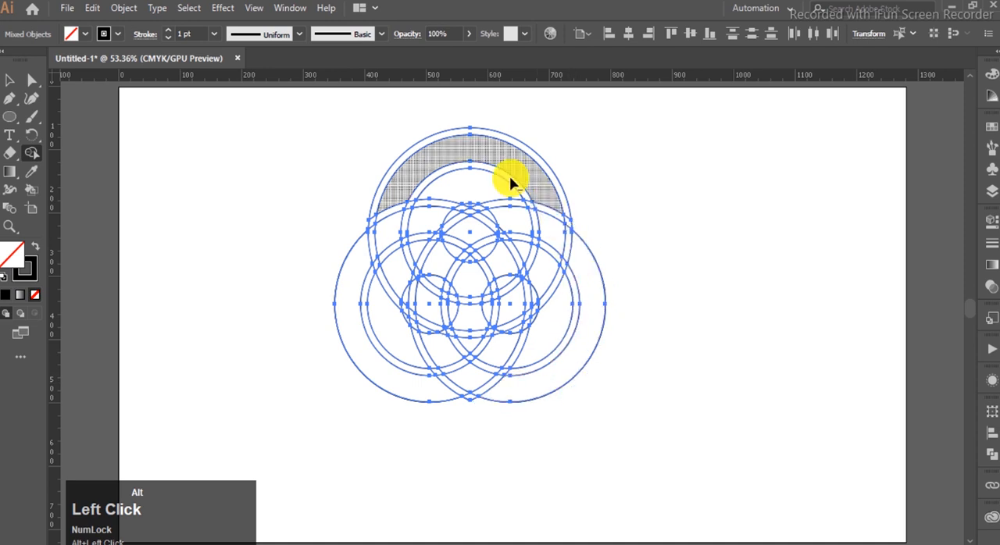
alt+click(420, 143)
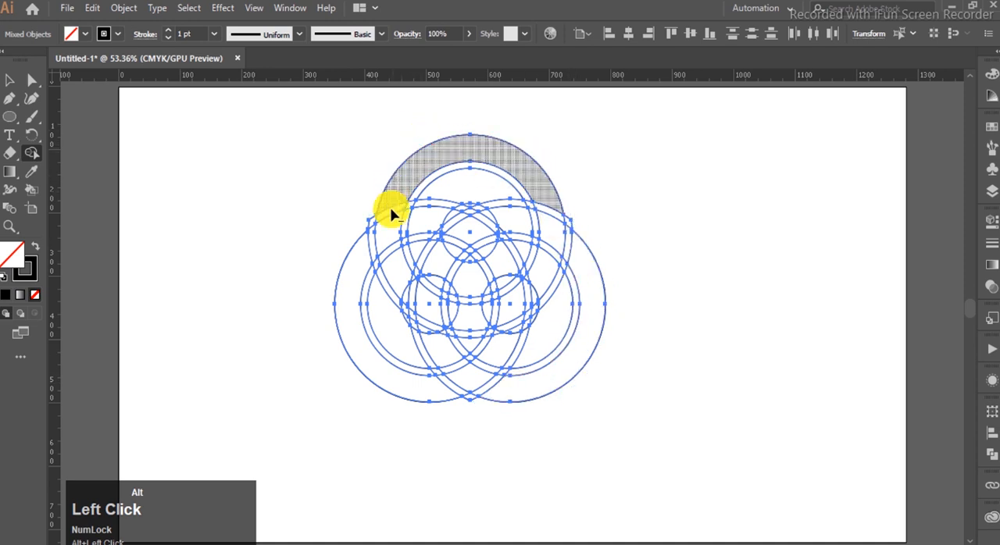
- Erase the offset pieces across the top ring's left end and the inner offset bands of all three rings
alt+click(365, 229)
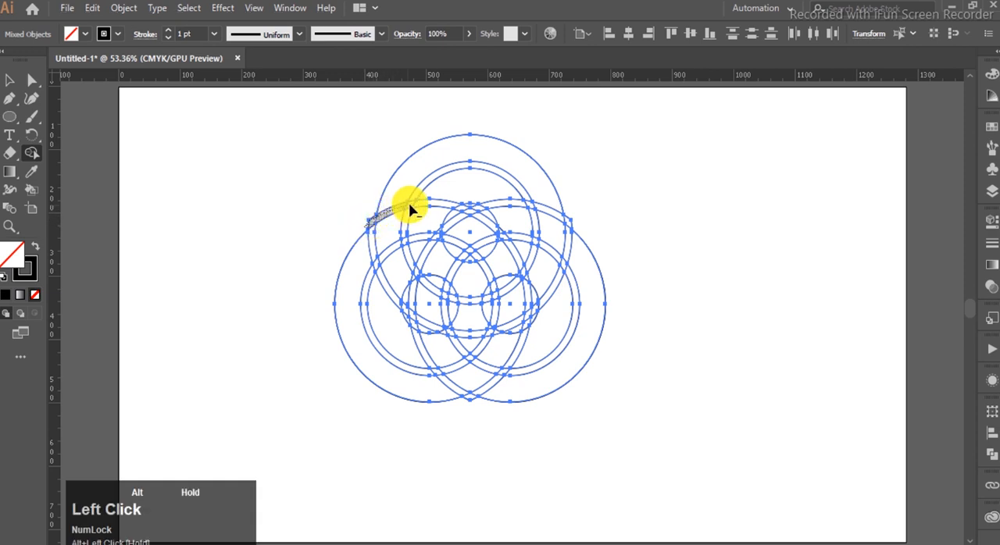
drag(435, 207, 439, 210)
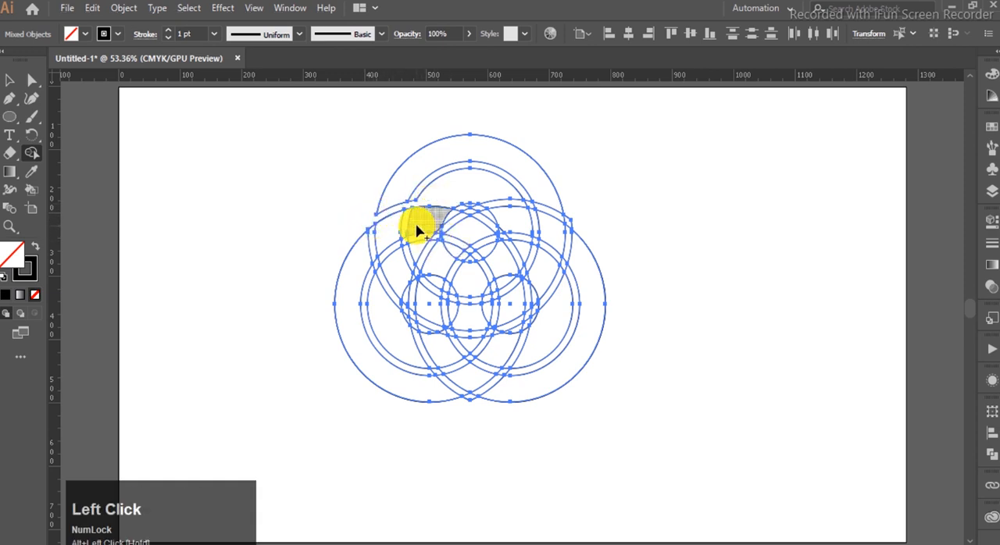
alt+click(416, 191)
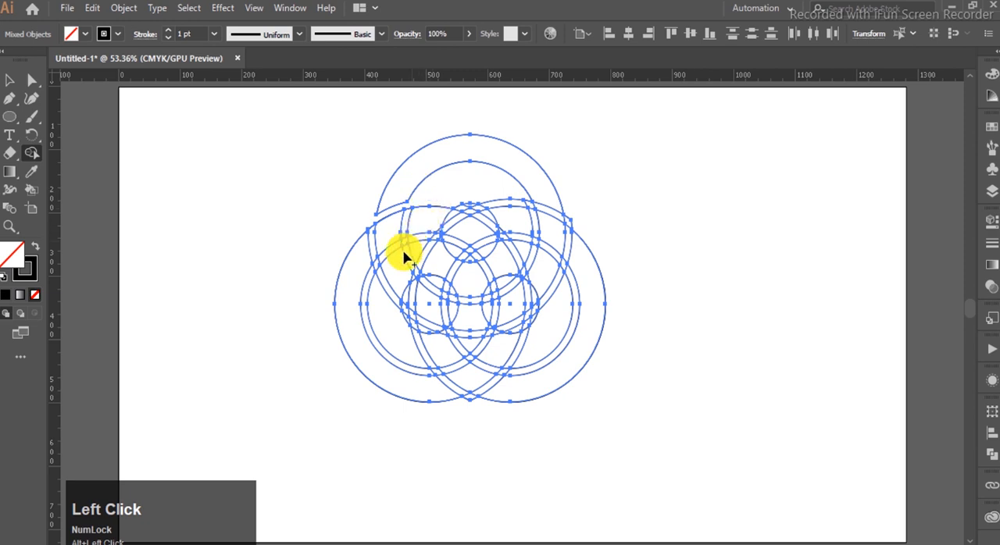
alt+click(367, 312)
click(365, 307)
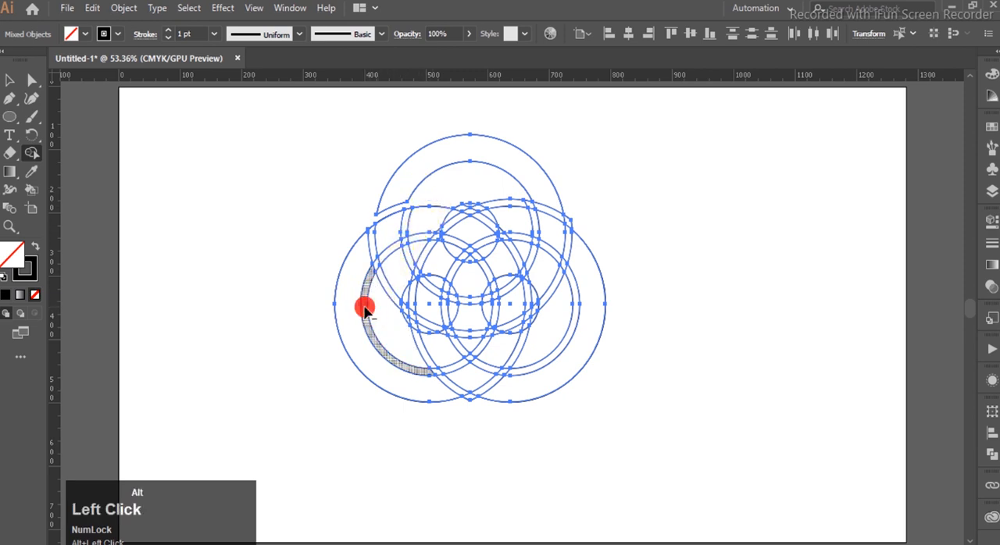
alt+click(565, 341)
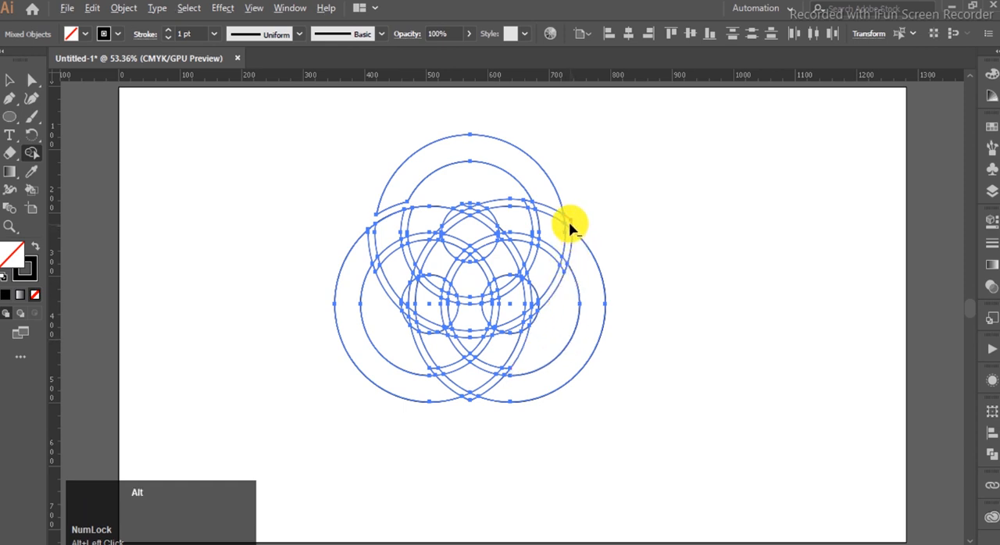
- Erase the lower-left ring's segments where it passes under the lower-right ring at the bottom crossing
alt+click(467, 403)
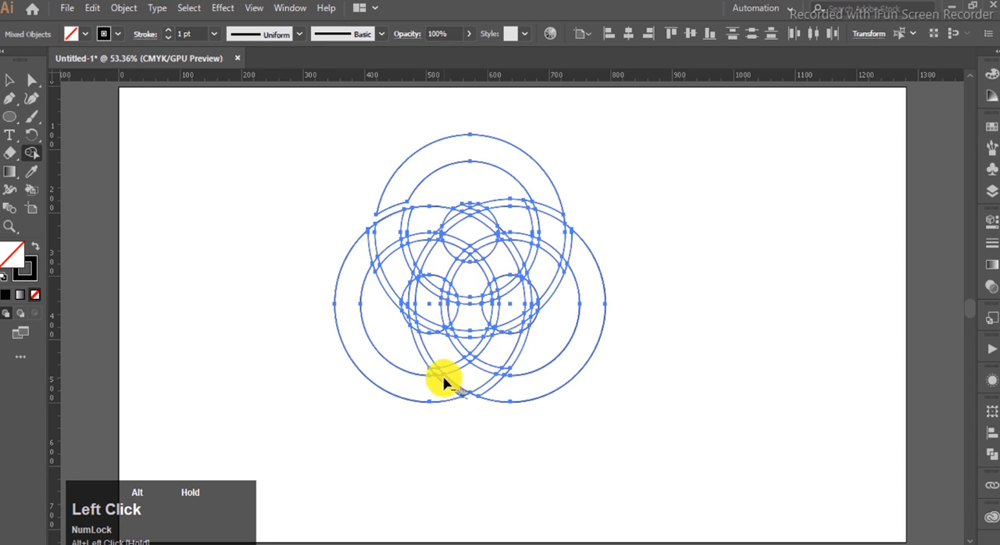
drag(427, 359, 431, 349)
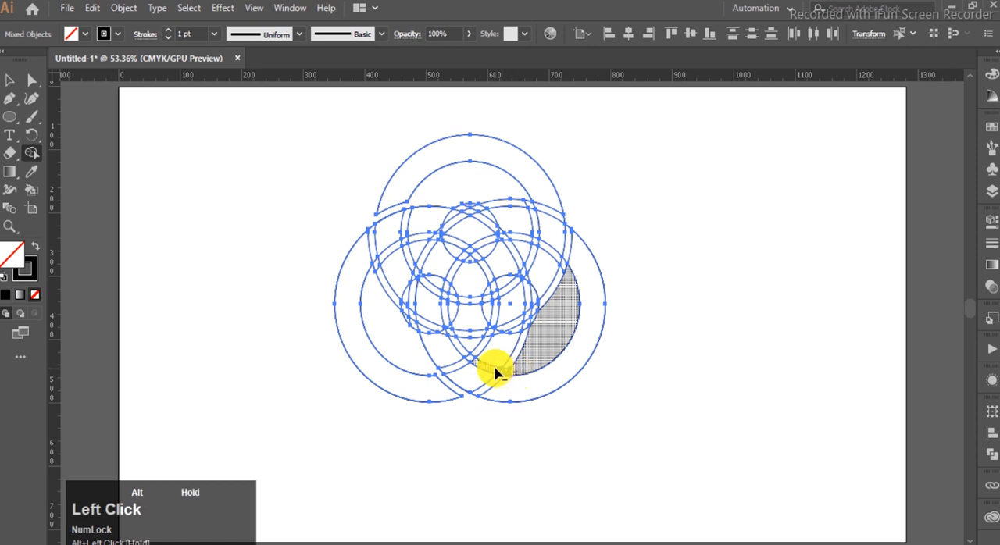
mouse_move(468, 360)
mouse_down()
mouse_move(520, 356)
mouse_move(484, 347)
mouse_up()
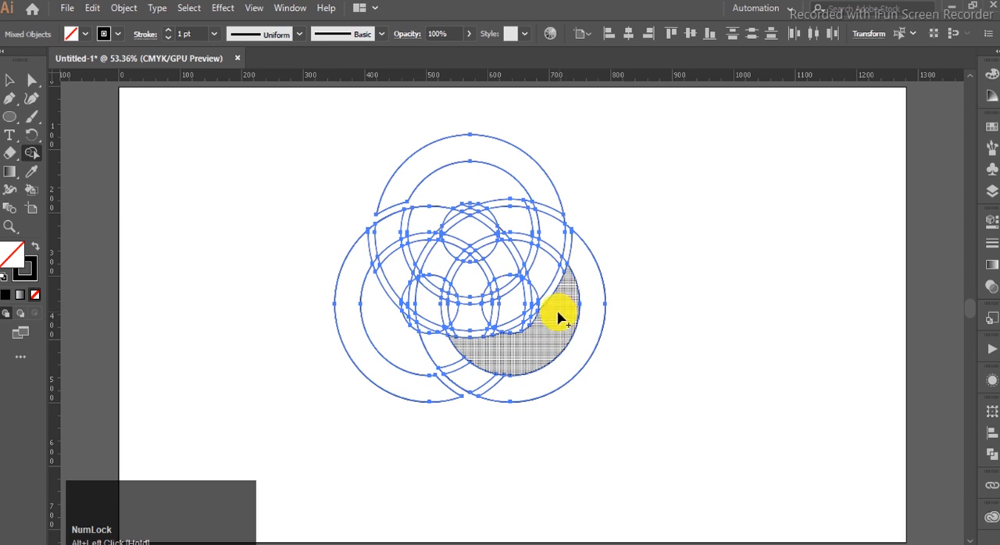
- Cut a gap in the lower-right ring where it passes under the top ring at the right crossing
drag(559, 316, 570, 224)
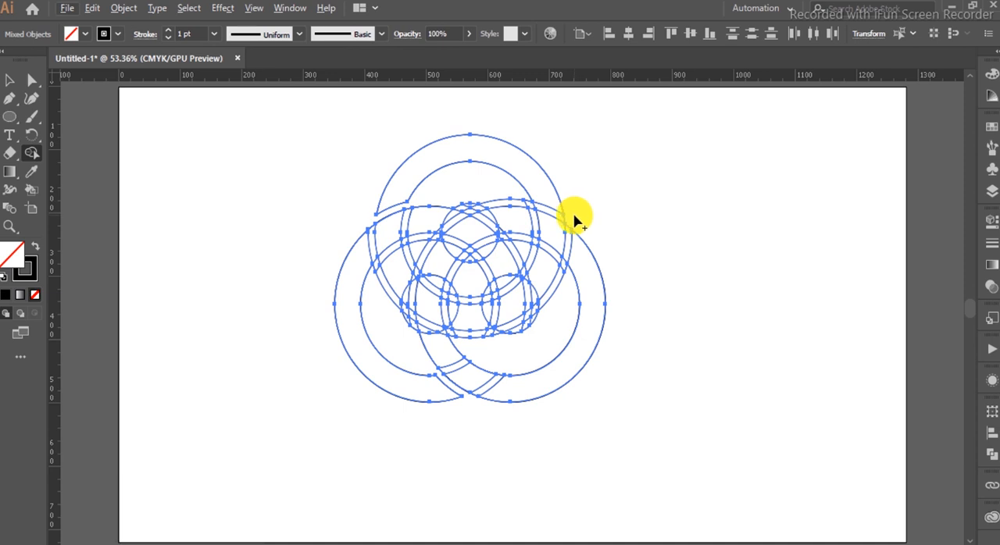
drag(568, 223, 568, 251)
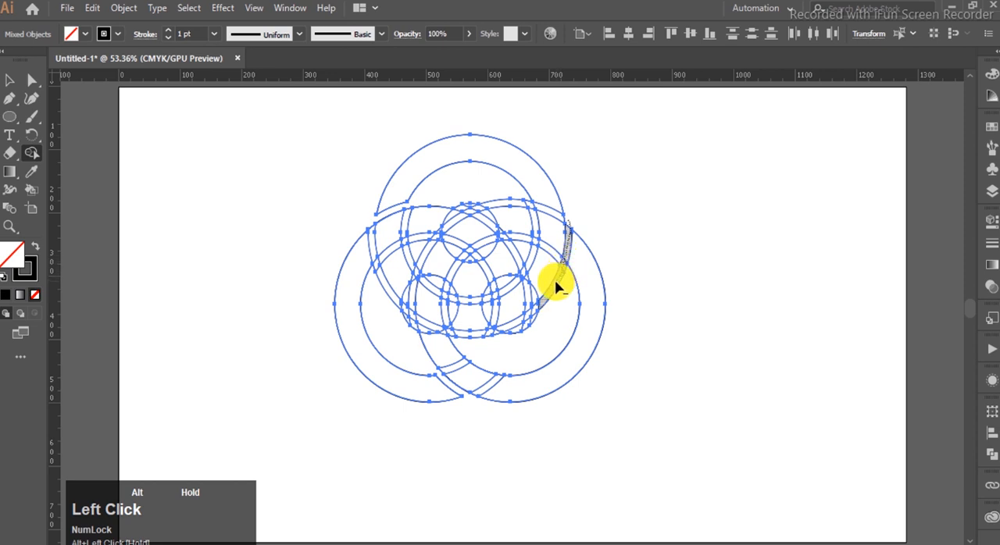
drag(556, 287, 556, 290)
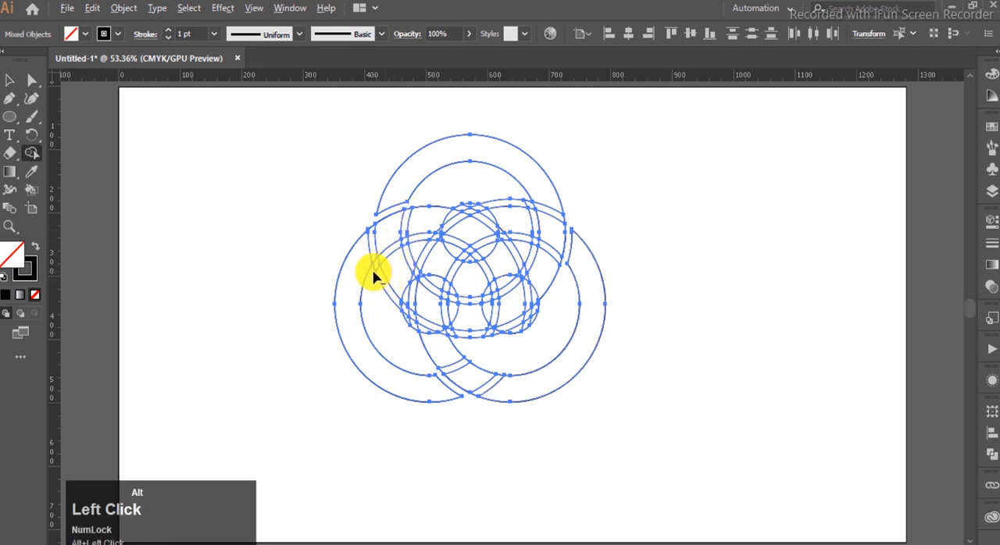
- Erase the top ring's arcs inside the lower-left ring and the lower-right ring's arcs inside the top ring
mouse_move(376, 264)
mouse_down()
mouse_move(409, 245)
mouse_move(385, 291)
mouse_up()
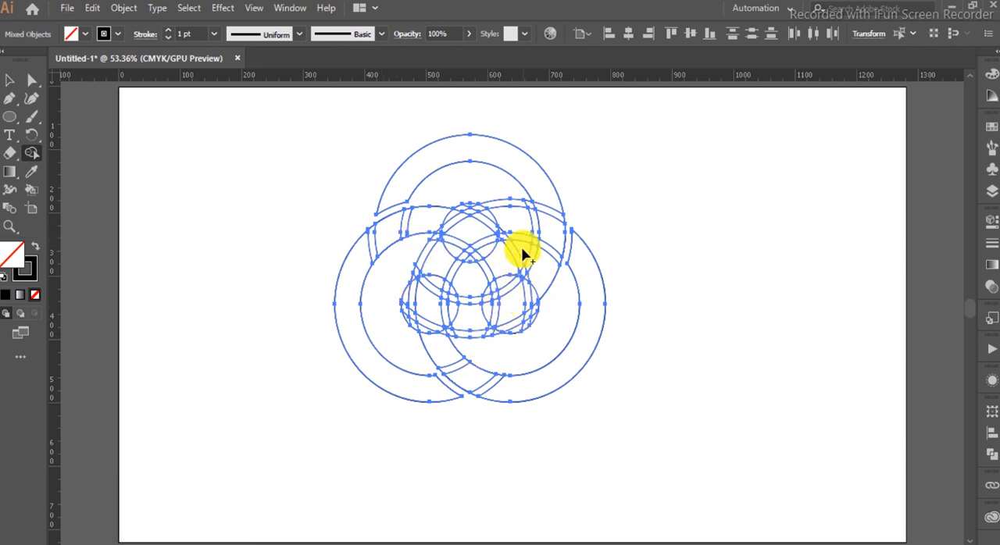
drag(522, 193, 533, 215)
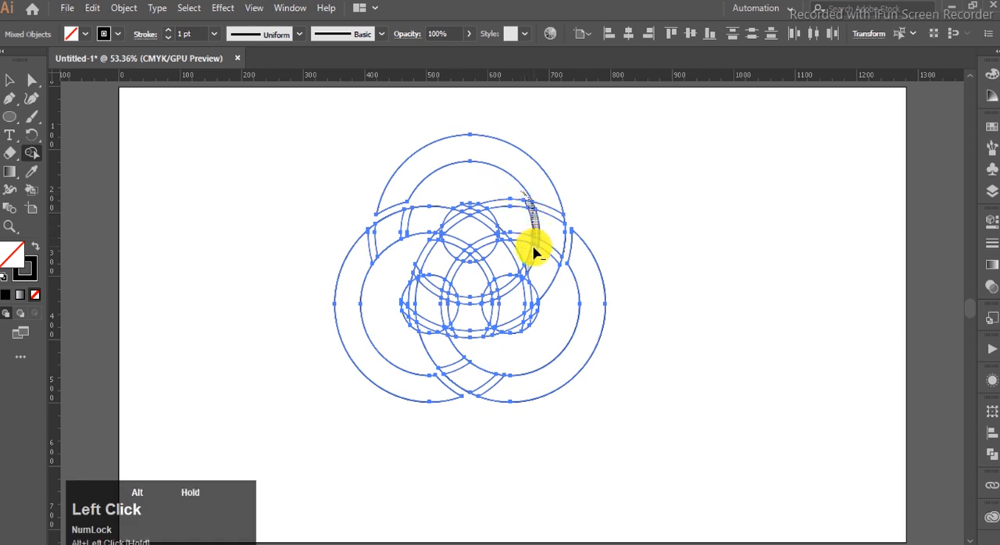
drag(534, 257, 531, 254)
drag(495, 191, 521, 246)
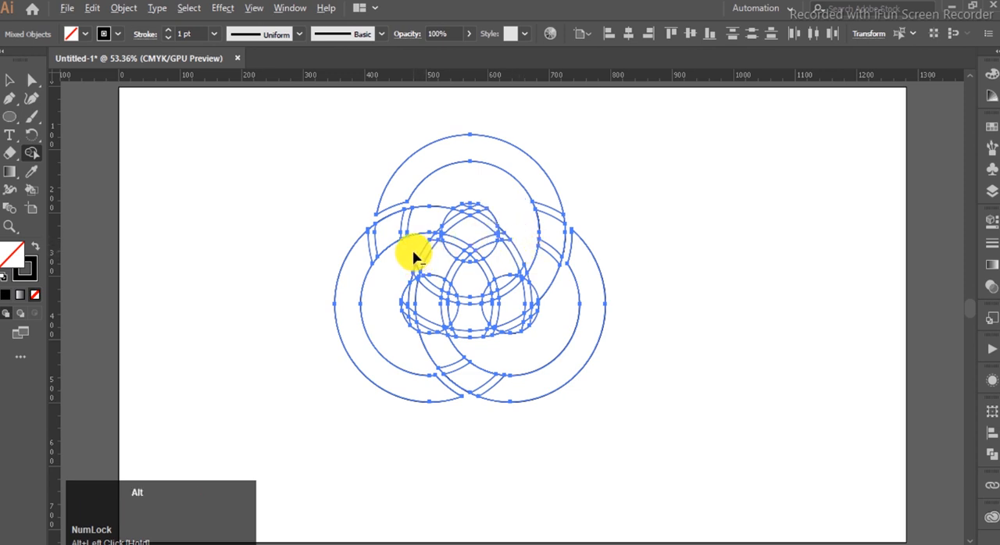
- Erase the leftover arc segments in the centre between the three small circles
drag(449, 267, 473, 274)
mouse_move(520, 237)
mouse_down()
mouse_move(503, 269)
mouse_move(476, 285)
mouse_up()
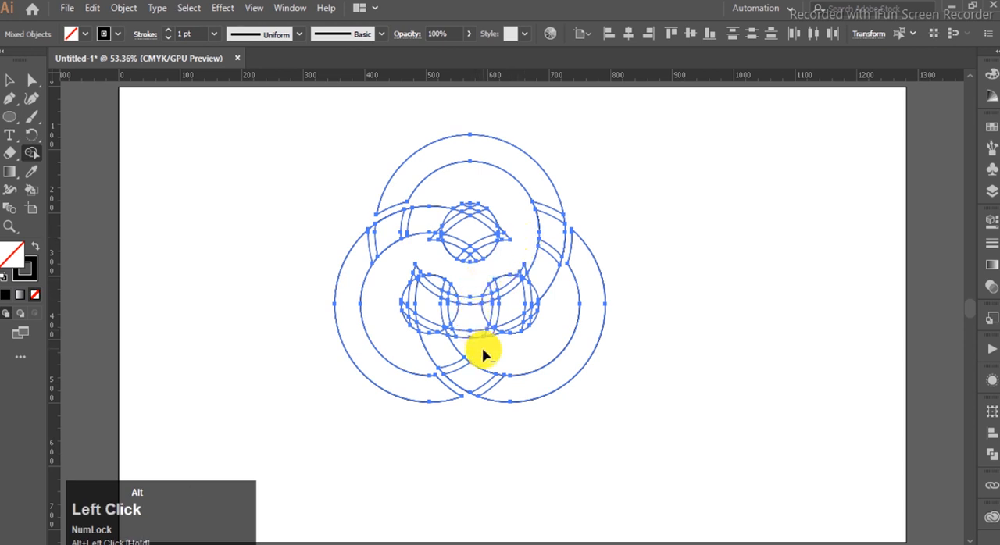
drag(469, 293, 464, 293)
- Trim the leftover spikes sticking out around the two lower small circles with the Shape Builder tool
scroll(464, 331, up, 4)
mouse_move(444, 343)
mouse_down()
mouse_move(430, 345)
mouse_move(428, 327)
mouse_up()
scroll(486, 339, down, 1)
drag(366, 162, 337, 181)
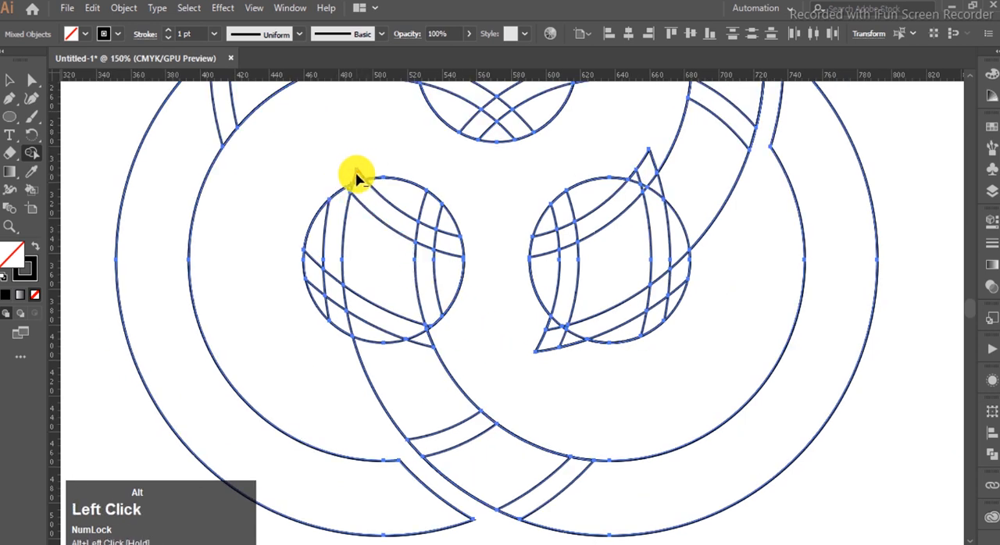
mouse_move(569, 355)
mouse_down()
mouse_move(544, 332)
mouse_move(571, 357)
mouse_move(554, 338)
mouse_move(577, 345)
mouse_up()
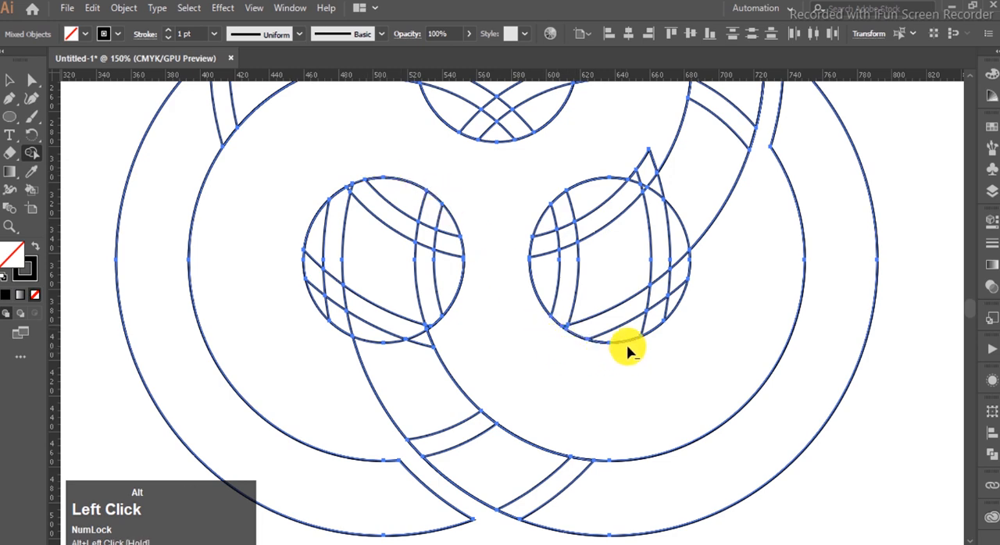
scroll(647, 195, down, 1)
scroll(656, 178, up, 2)
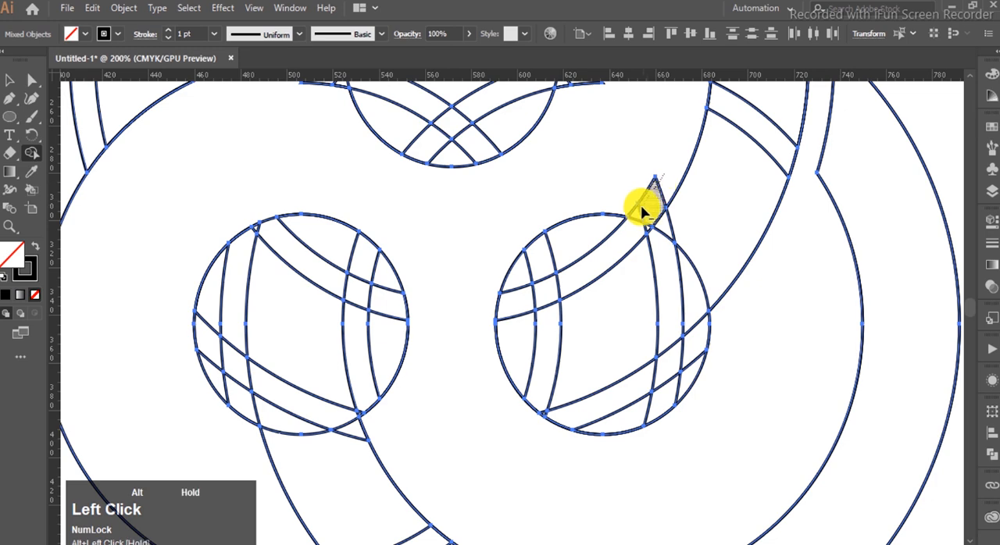
drag(639, 213, 642, 207)
- Trim the leftover spikes on both sides of the top small circle with the Shape Builder tool
scroll(644, 204, down, 3)
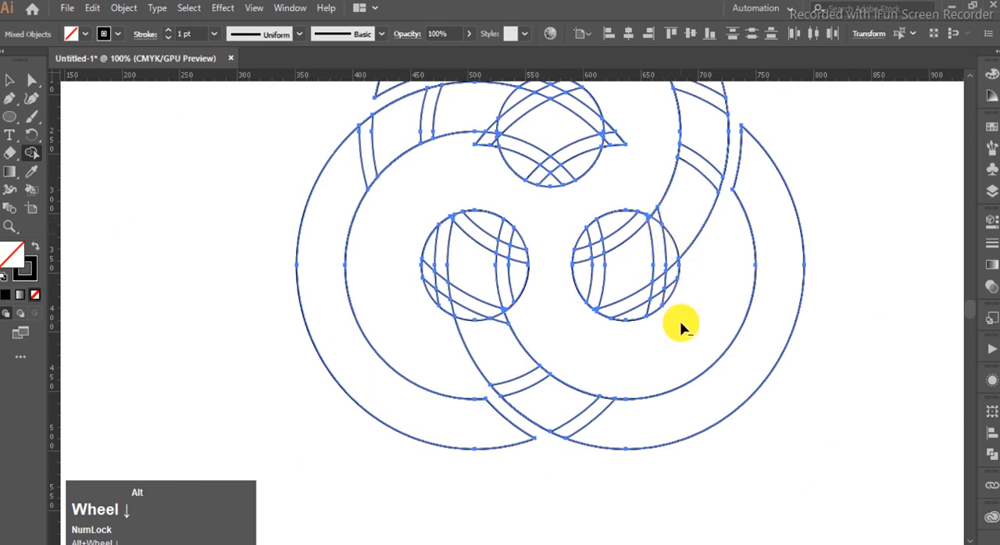
scroll(628, 222, up, 2)
alt+click(625, 178)
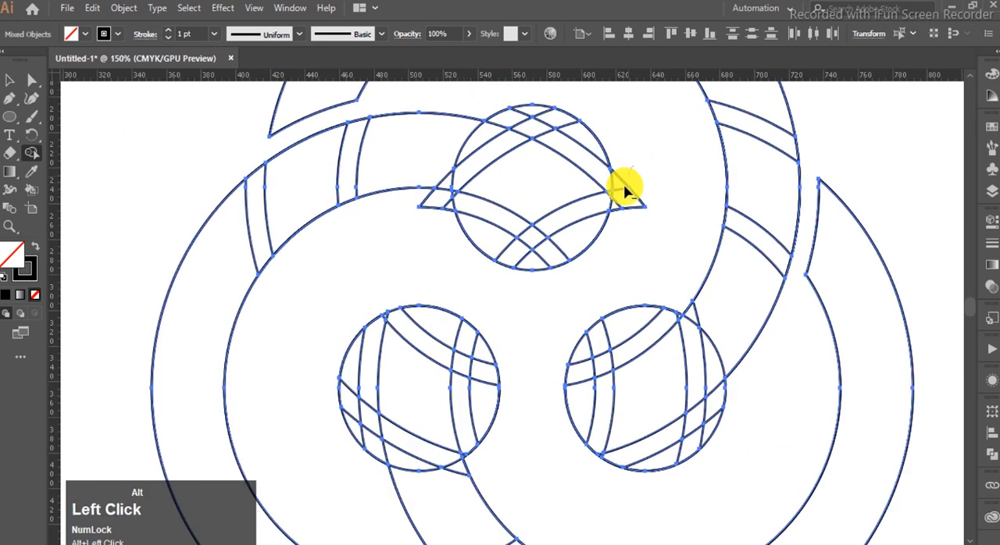
drag(617, 215, 629, 216)
scroll(427, 249, down, 3)
scroll(434, 242, up, 1)
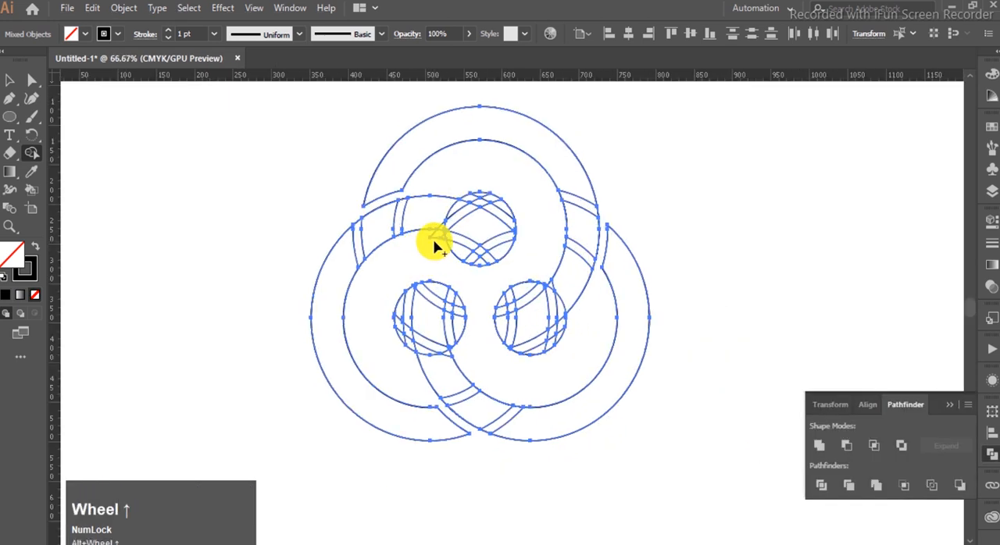
click(953, 410)
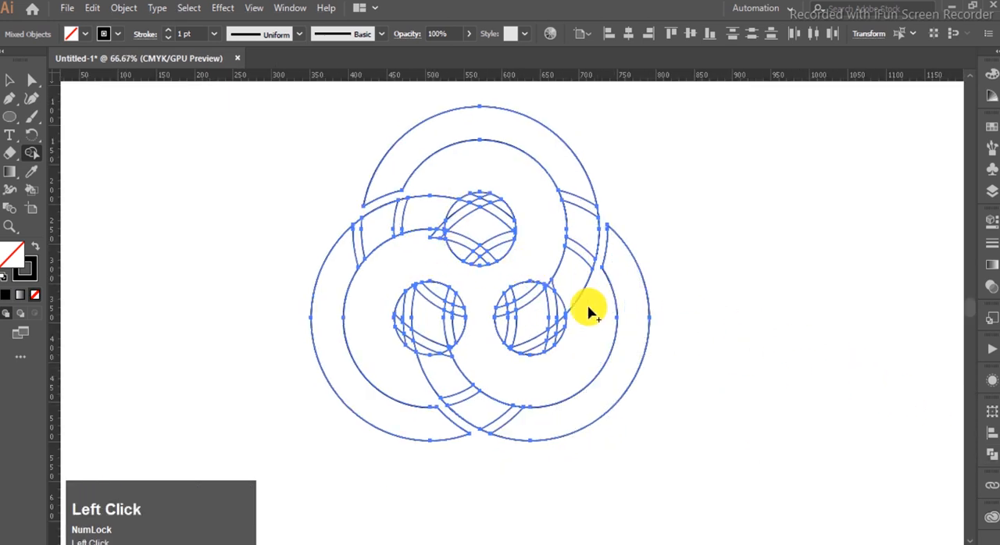
scroll(439, 247, up, 1)
drag(440, 246, 440, 241)
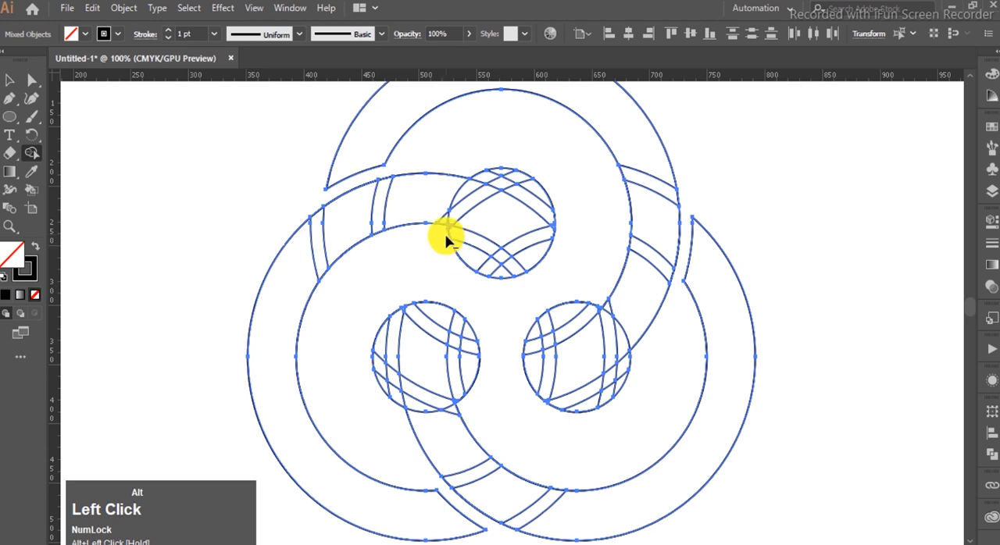
- Merge the overlapping pieces of the whole ring artwork with the Pathfinder Unite shape mode
click(10, 81)
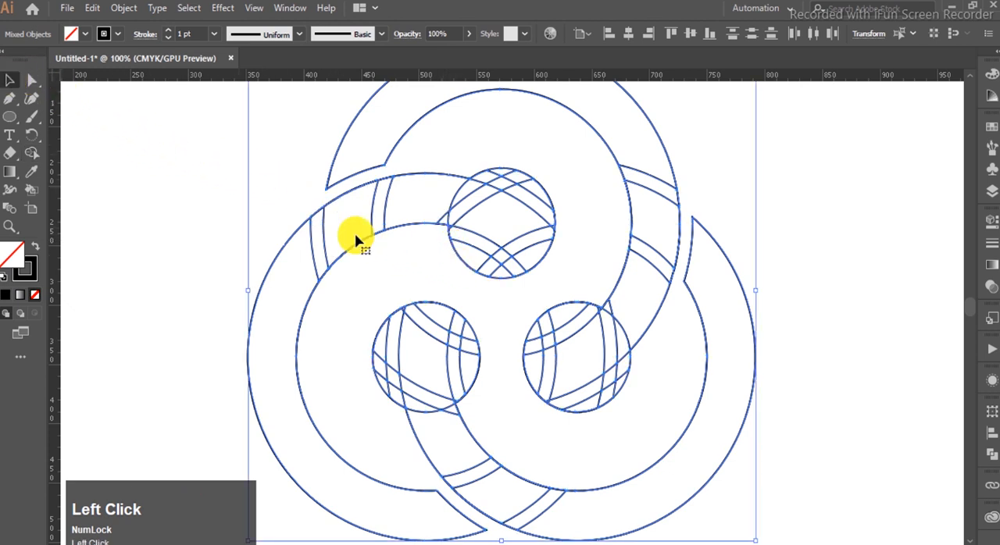
key(ctrl+0)
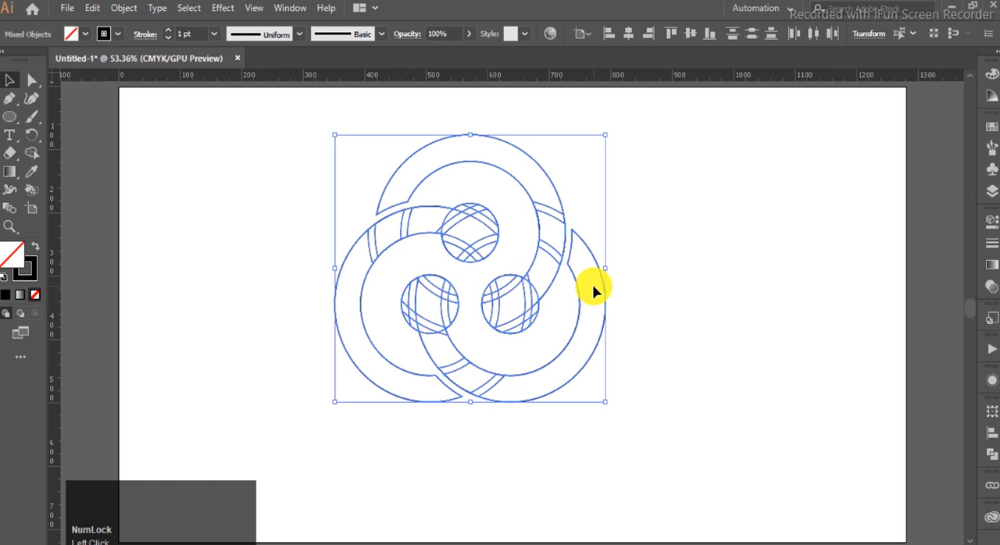
click(990, 457)
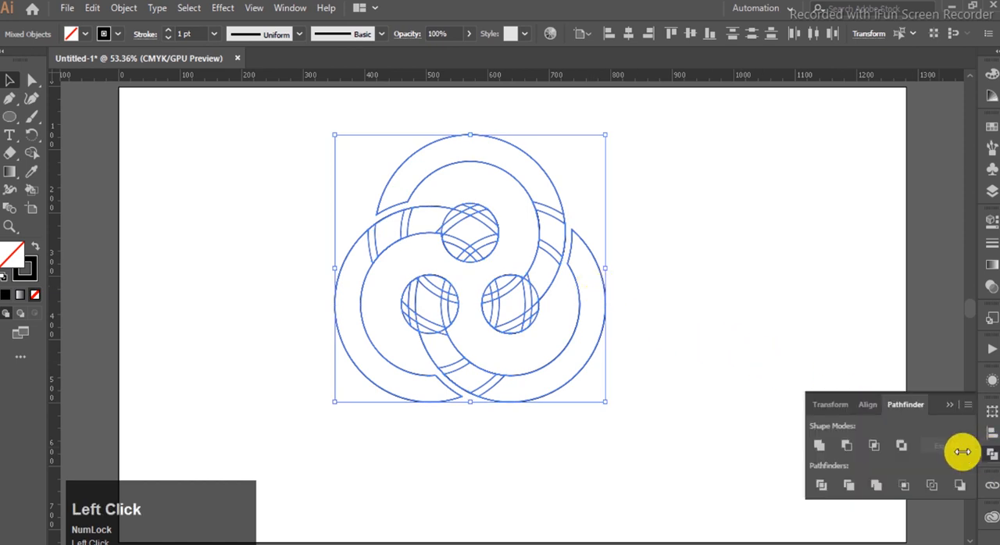
click(818, 446)
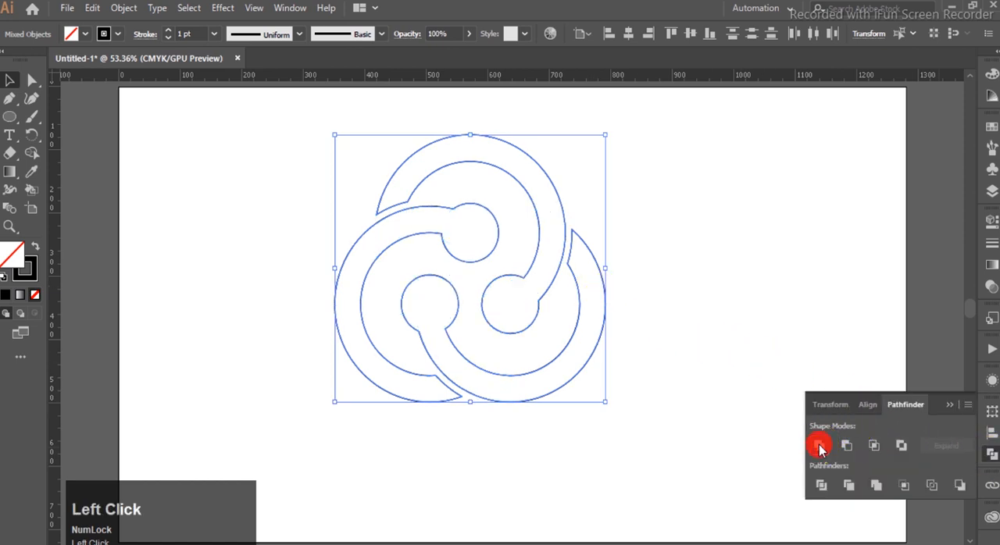
click(948, 403)
- Ungroup the united artwork into separate swirl shapes and select only the left one
right_click(582, 334)
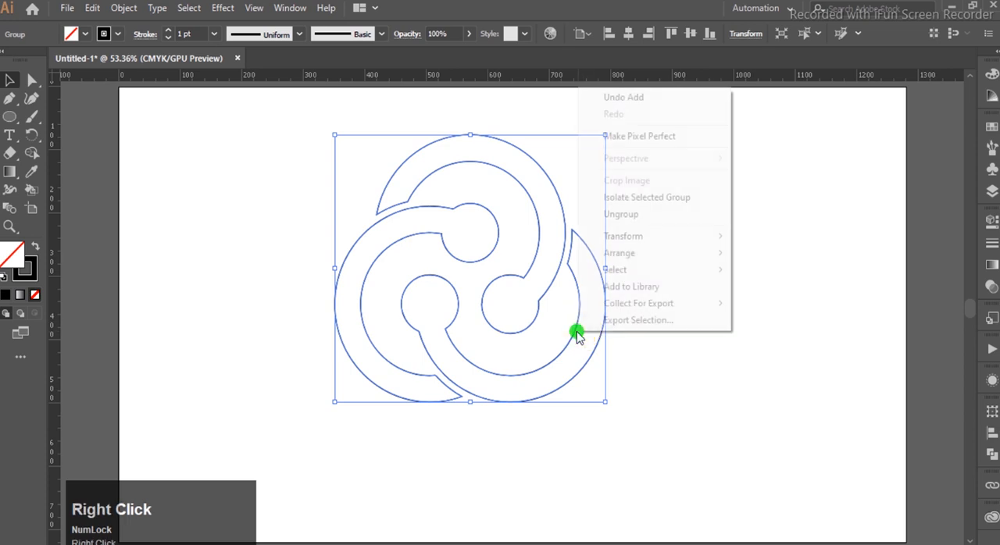
click(662, 279)
click(656, 228)
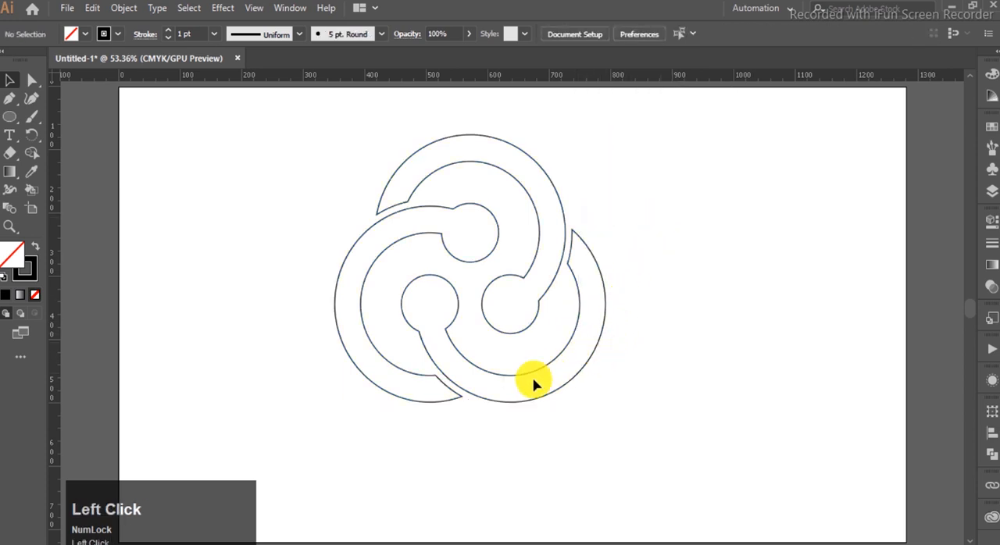
click(402, 239)
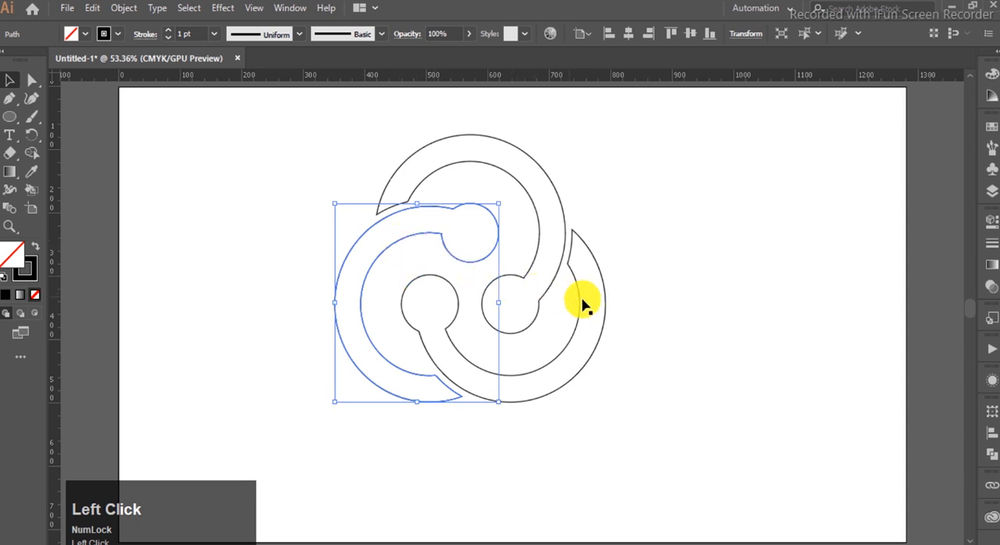
- Fill the left swirl with a linear gradient running from bright blue at the start to dark blue at the end
click(992, 269)
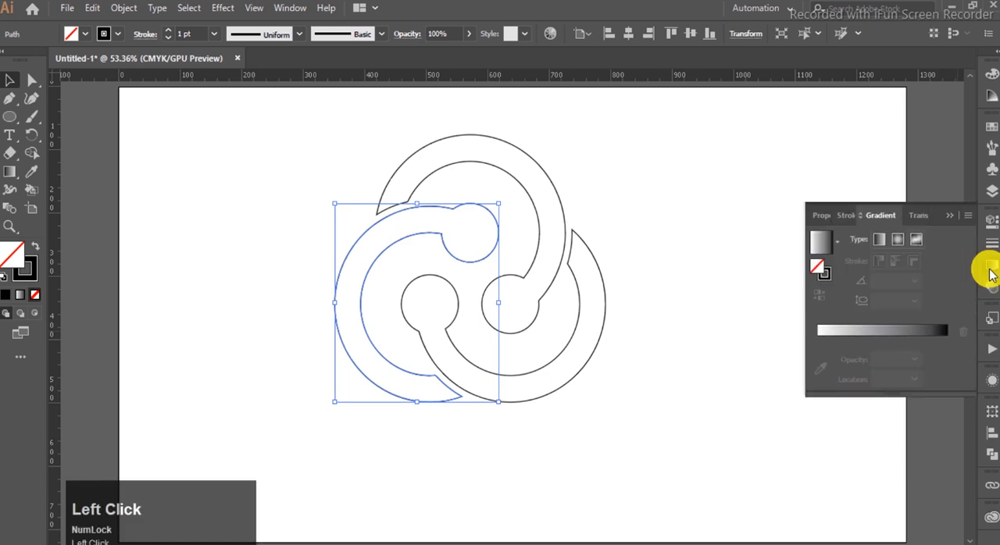
click(820, 251)
double_click(946, 359)
click(838, 406)
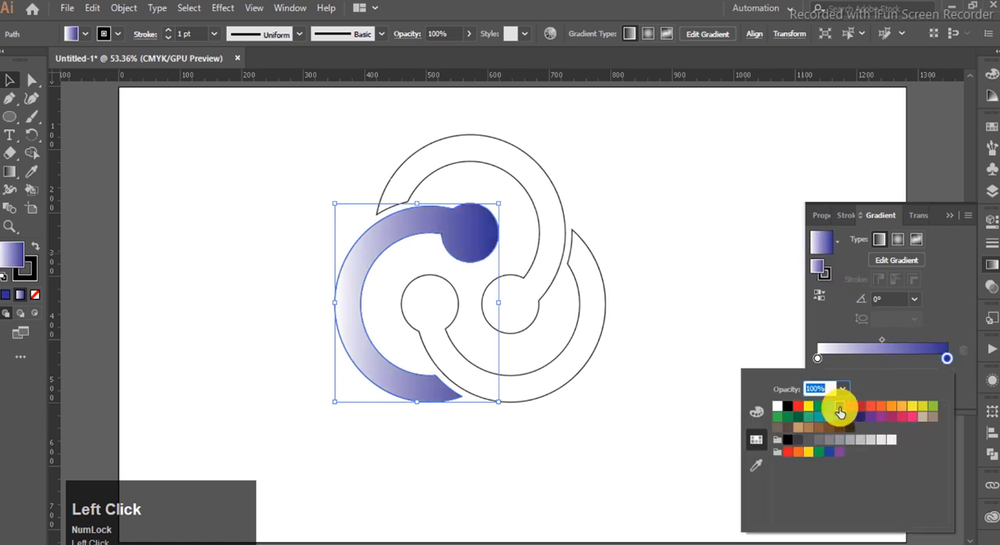
click(817, 360)
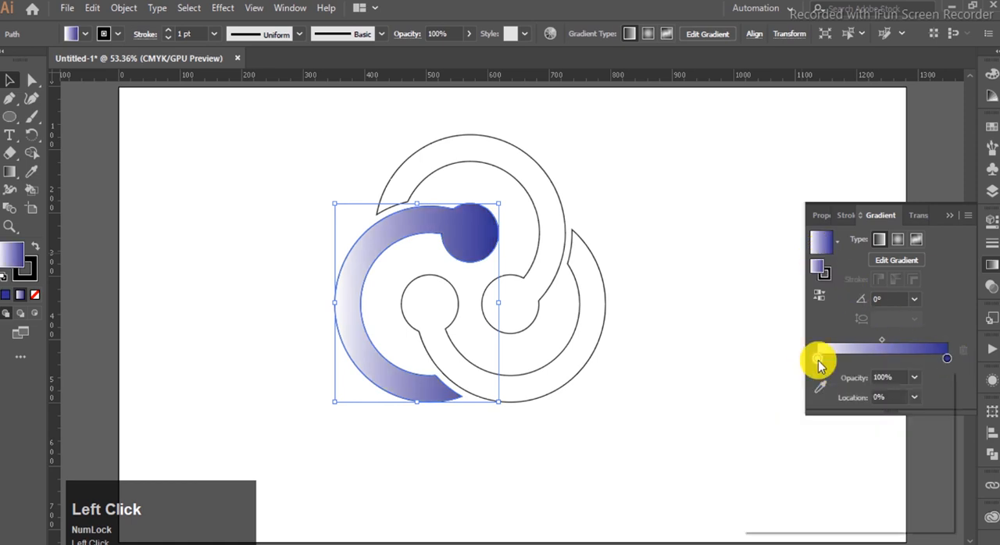
double_click(818, 360)
click(827, 407)
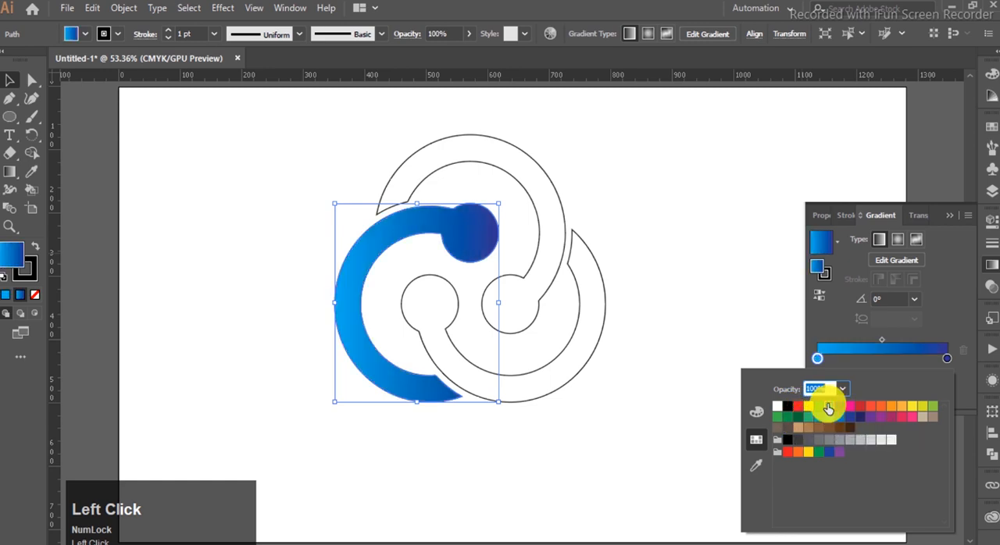
click(947, 215)
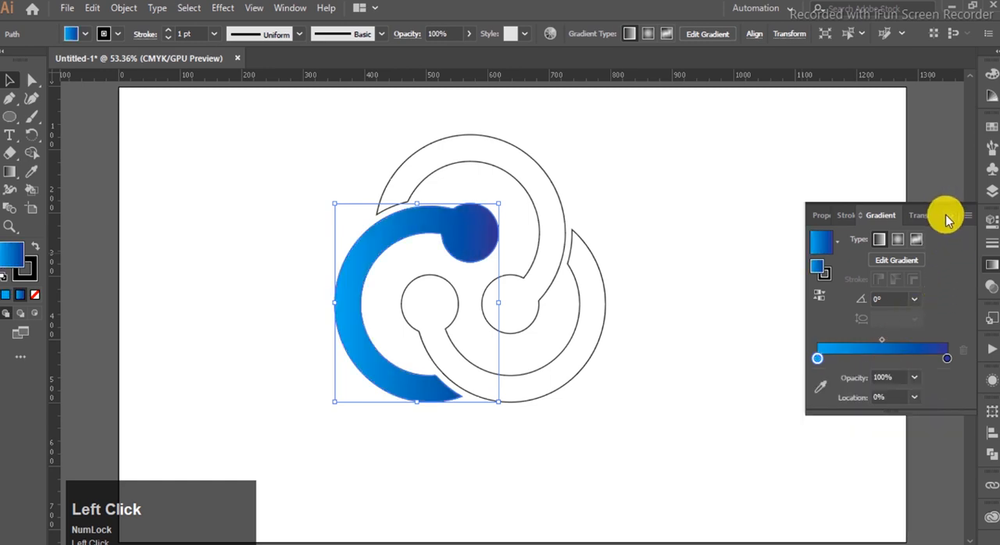
- Fill the lower-right swirl with a linear gradient running from dark green at the start to light green at the end
click(553, 387)
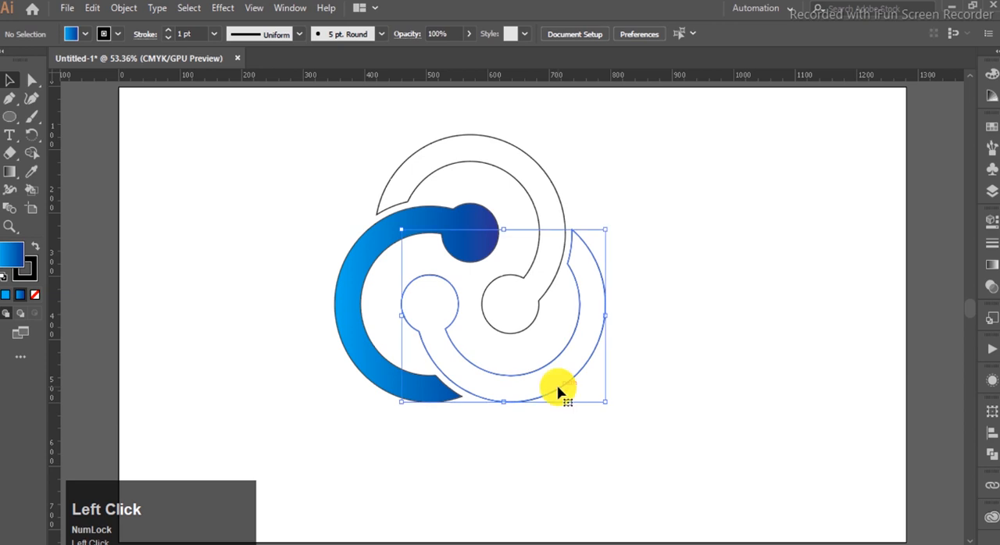
click(990, 268)
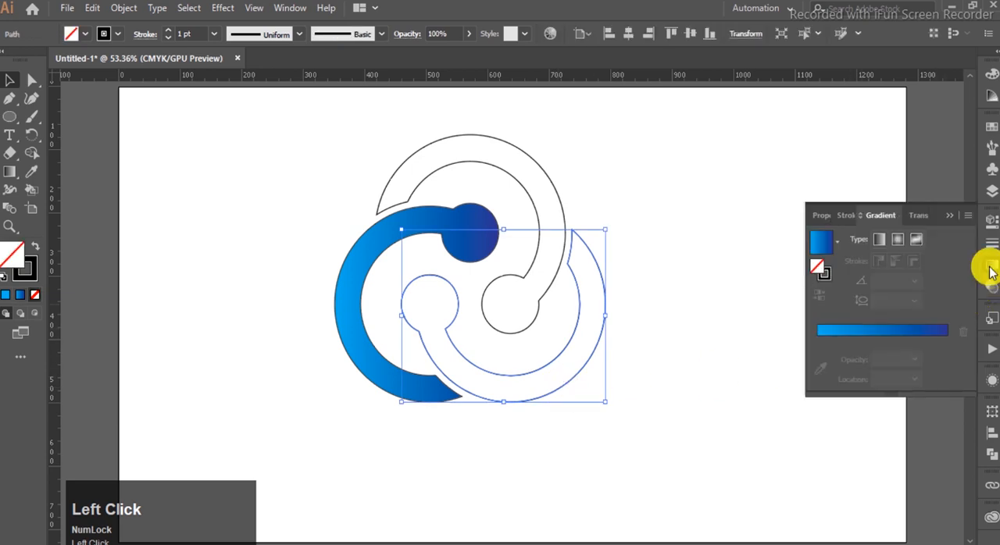
click(834, 243)
click(743, 278)
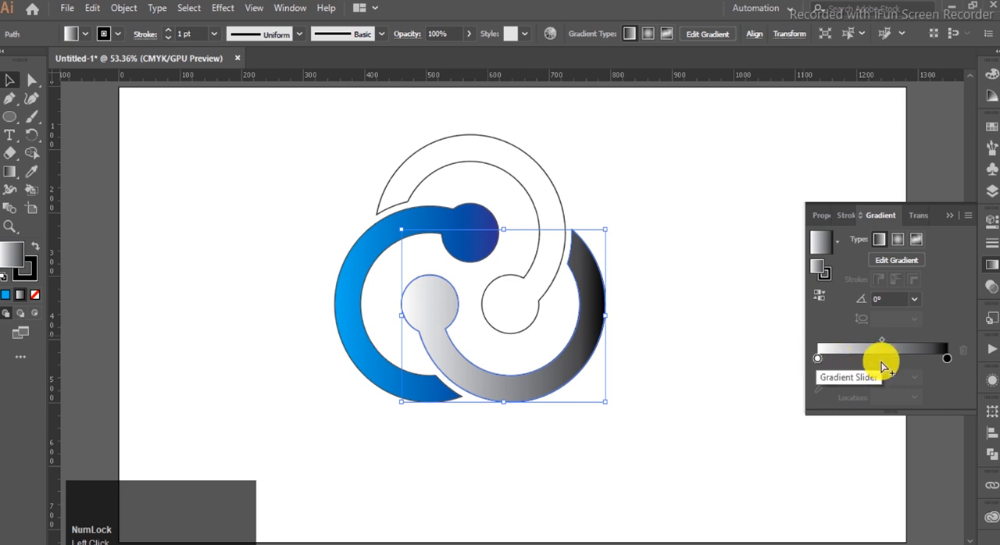
double_click(946, 360)
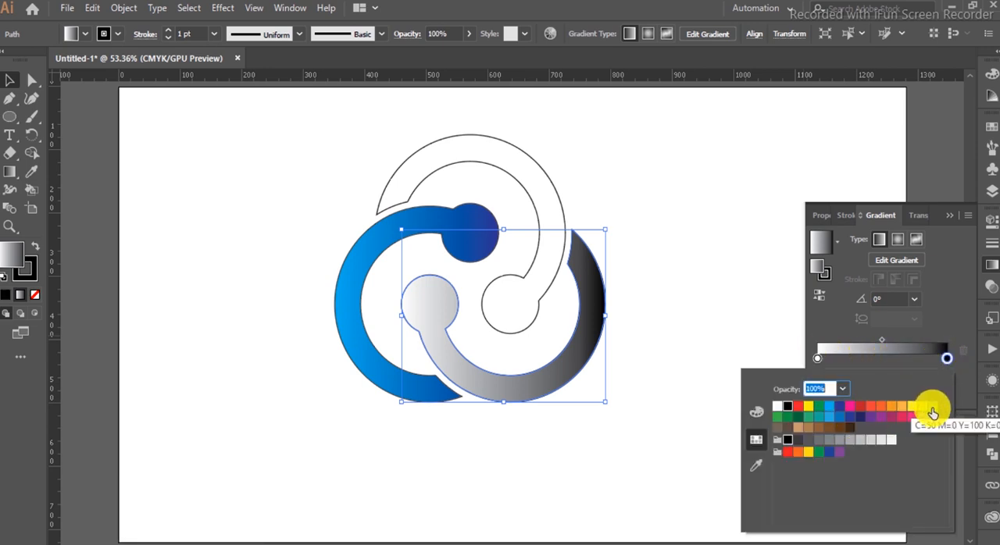
click(798, 418)
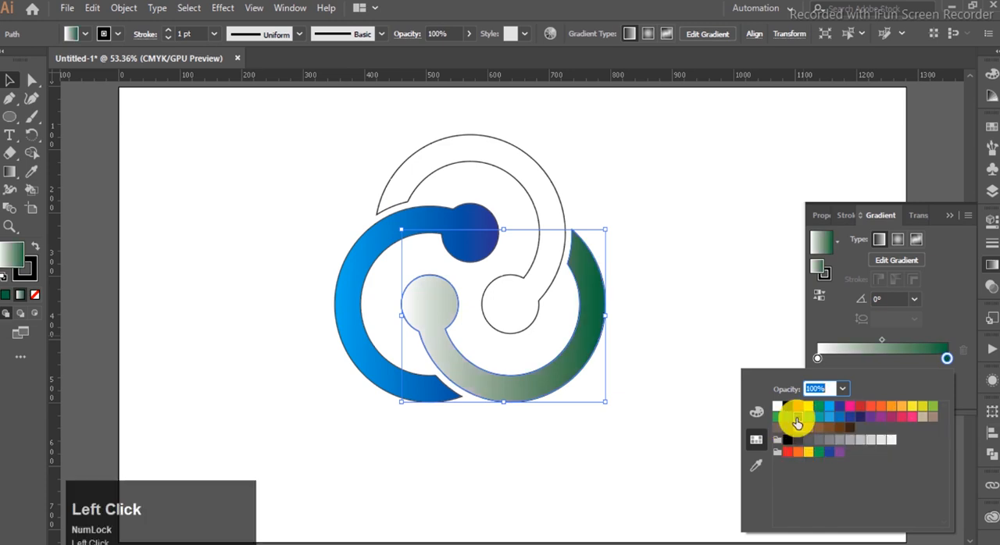
click(930, 407)
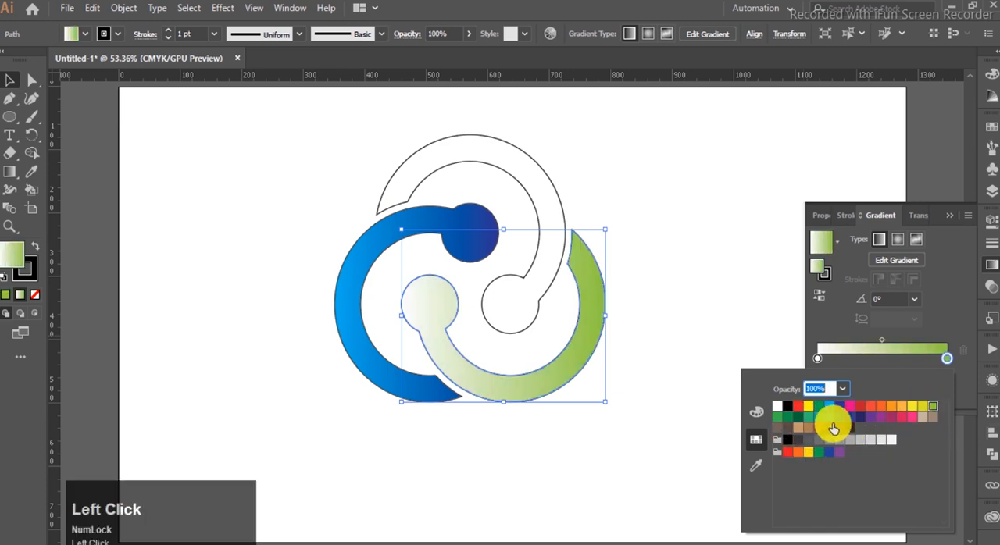
click(816, 359)
double_click(817, 358)
click(798, 420)
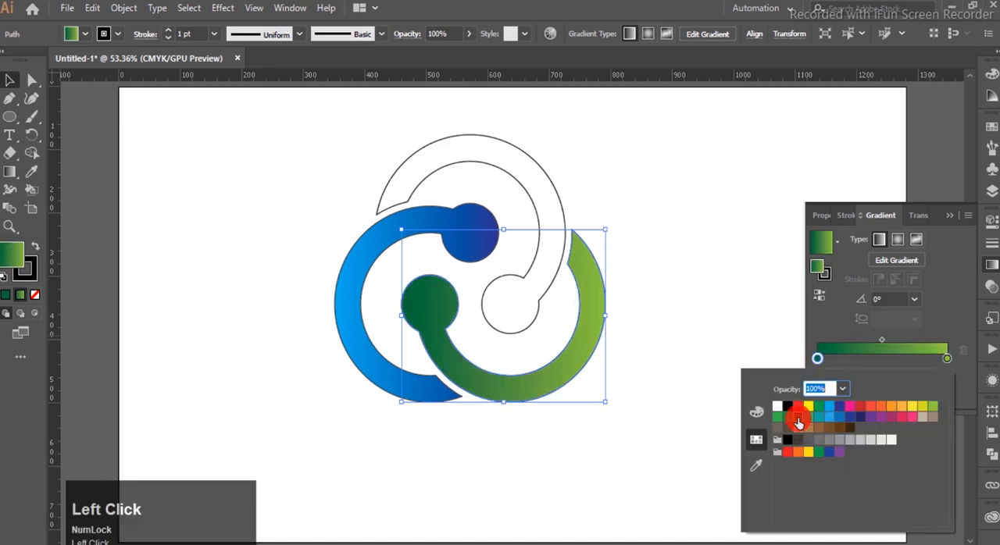
click(949, 216)
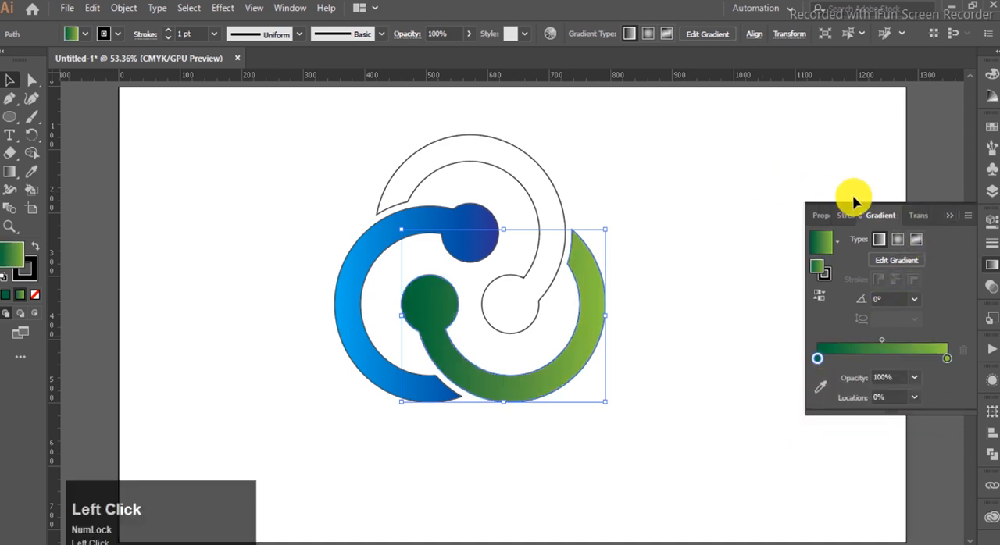
click(950, 215)
- Fill the top swirl with a linear gradient running from light orange at the start to red at the end
click(525, 180)
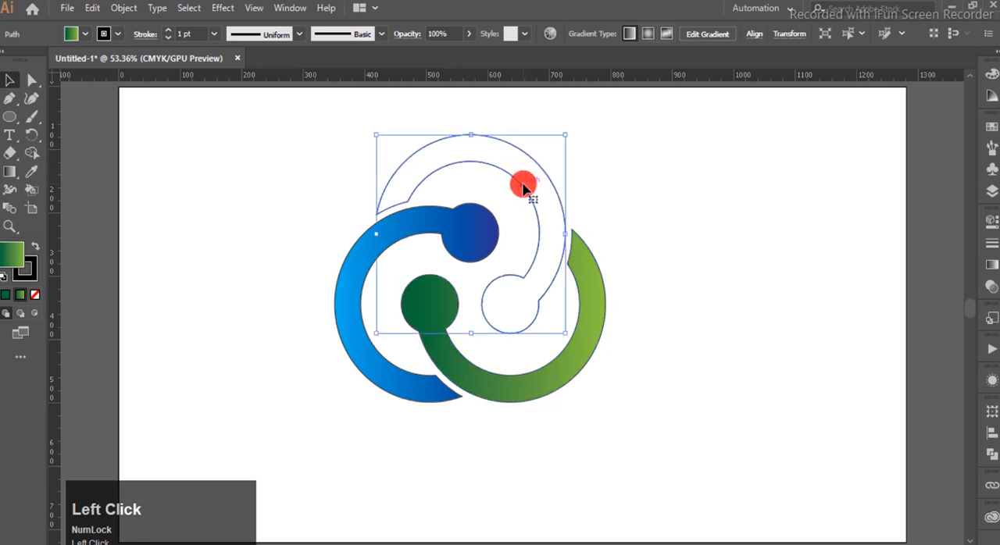
click(988, 264)
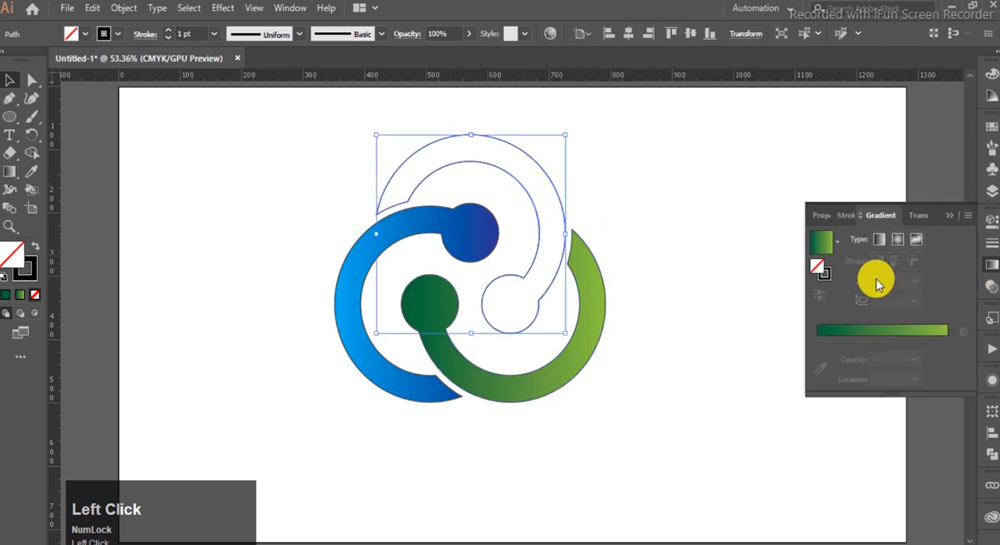
click(836, 243)
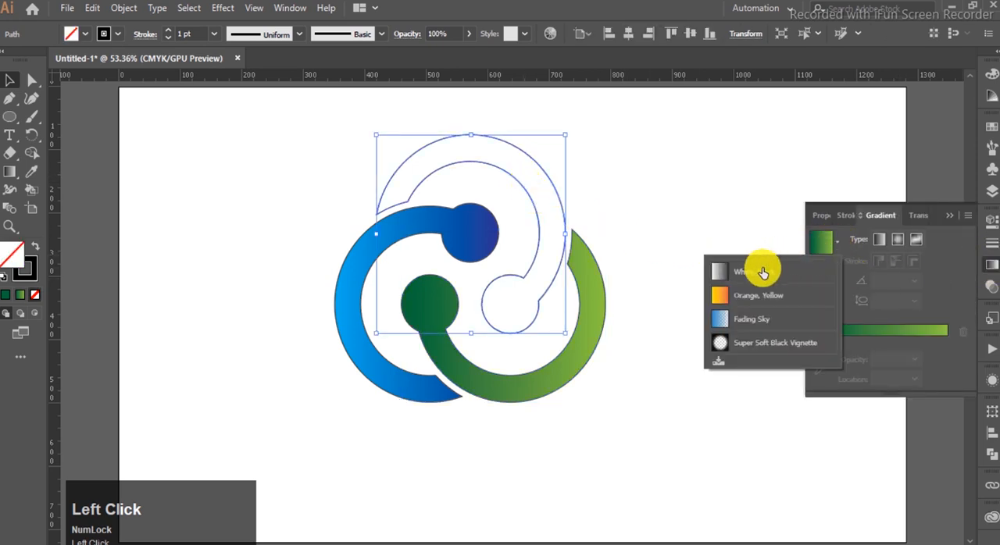
click(720, 271)
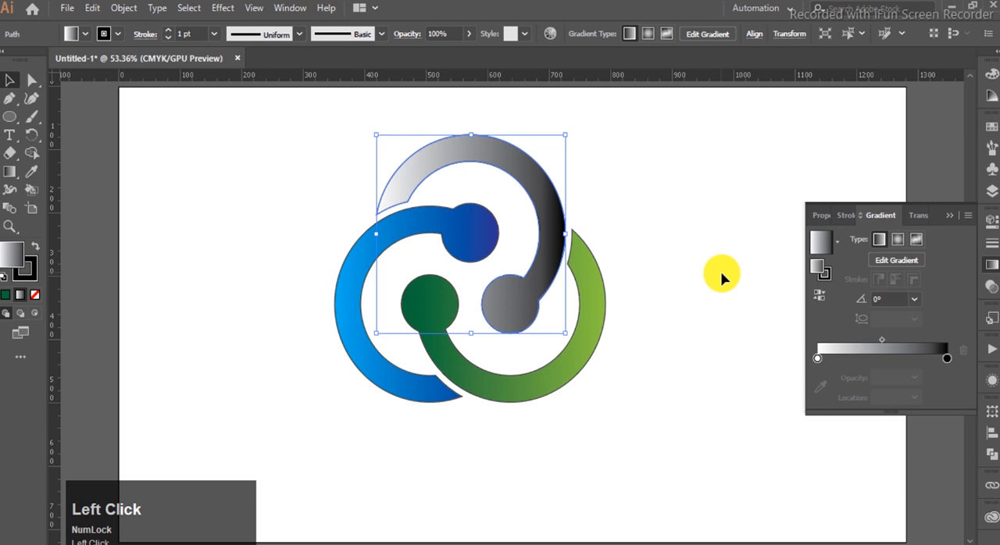
double_click(946, 358)
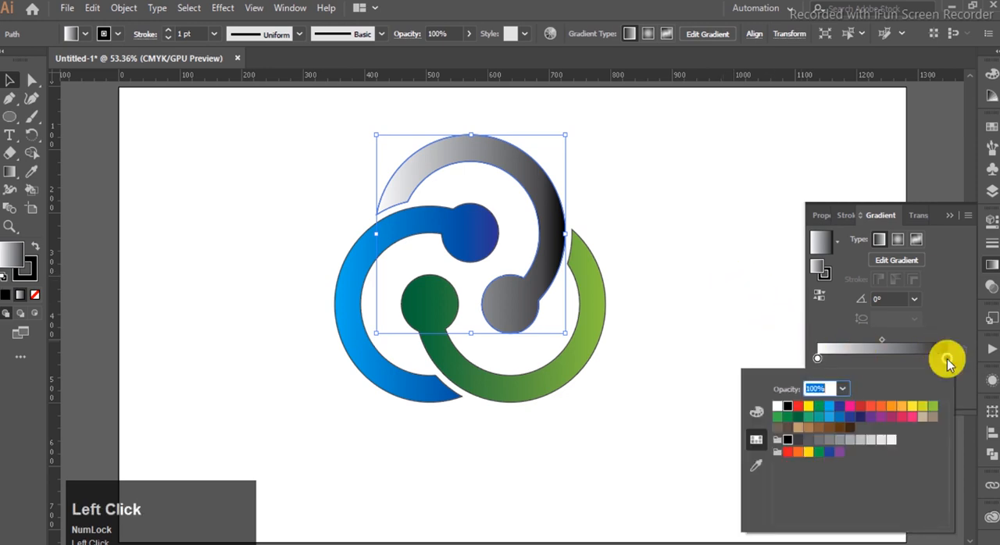
click(901, 406)
click(860, 408)
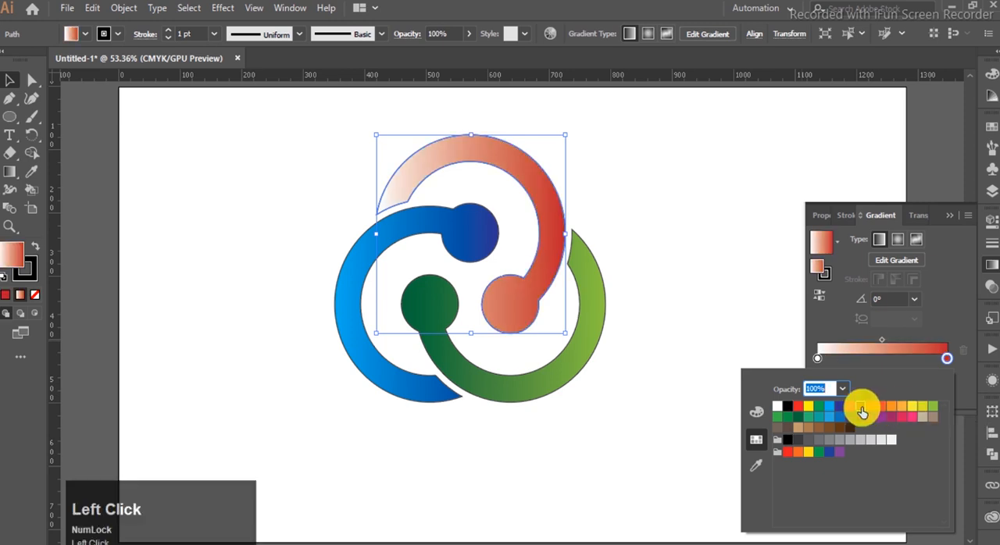
click(817, 358)
double_click(817, 358)
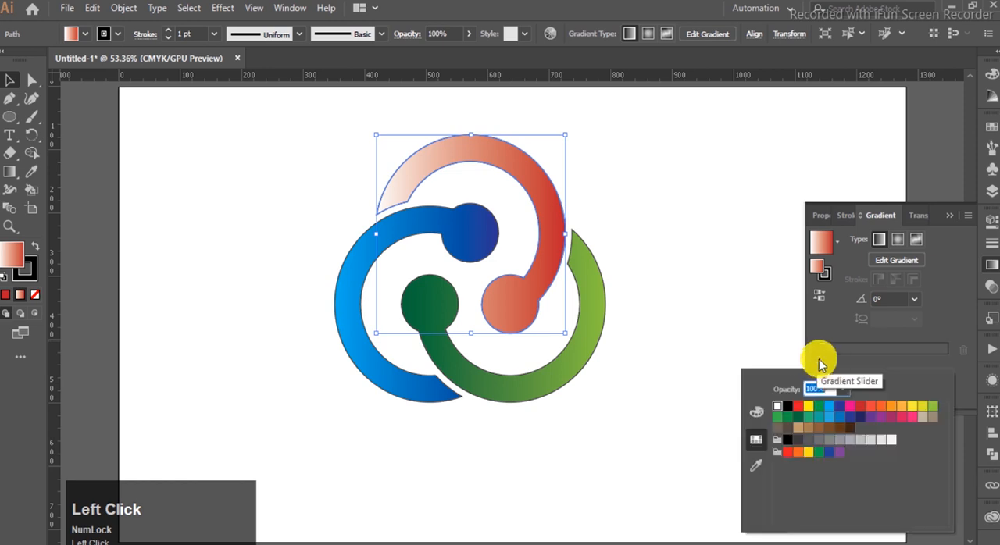
click(901, 408)
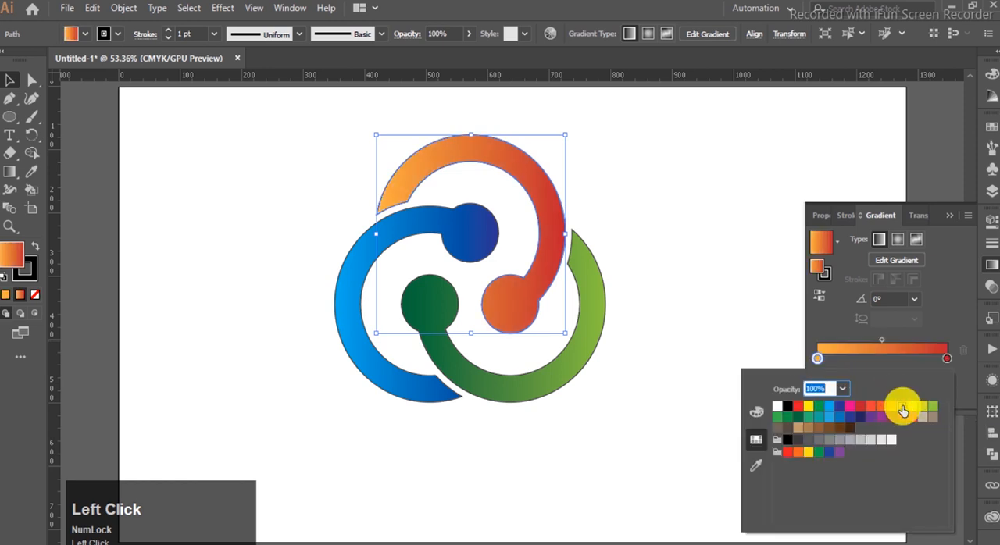
click(940, 222)
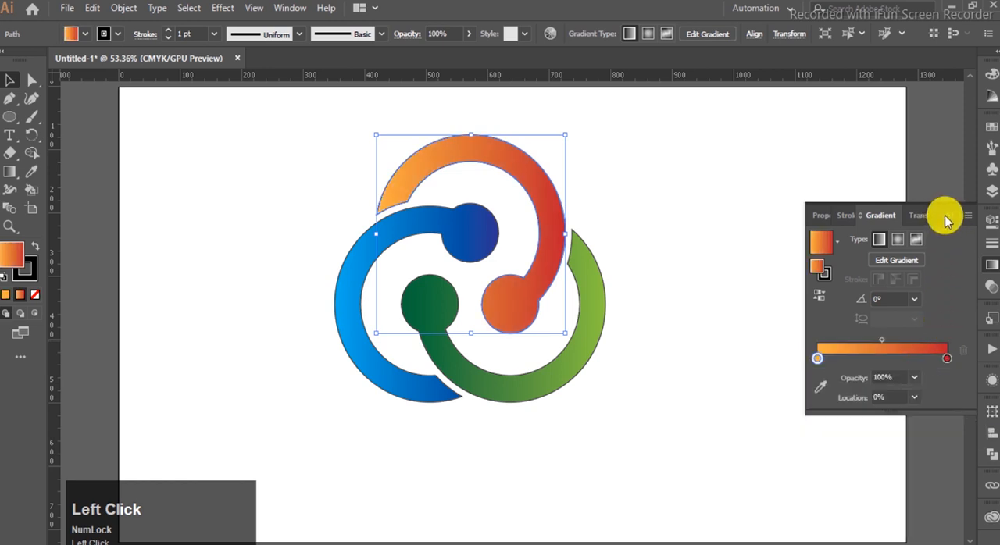
click(945, 222)
- Remove the black stroke from all three swirl shapes
drag(685, 156, 261, 430)
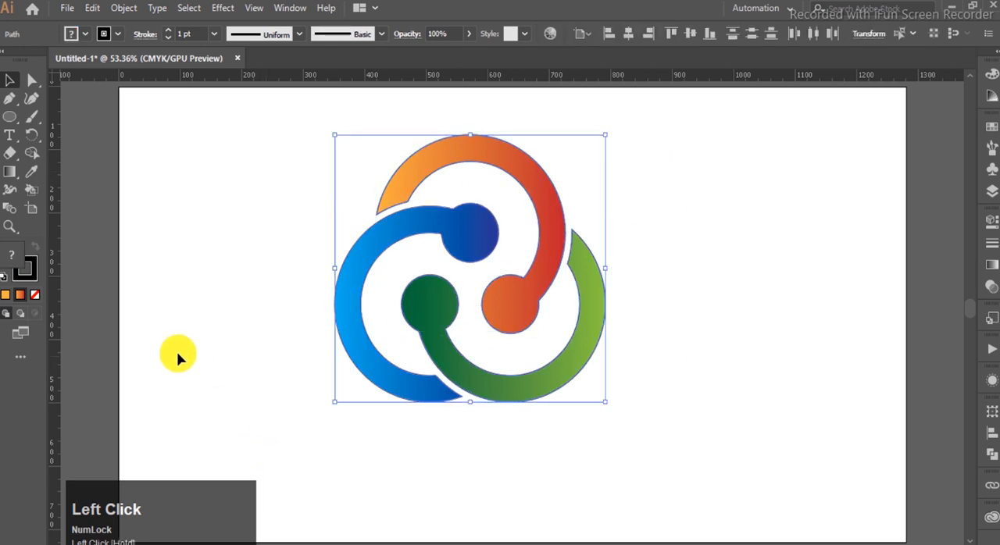
click(35, 295)
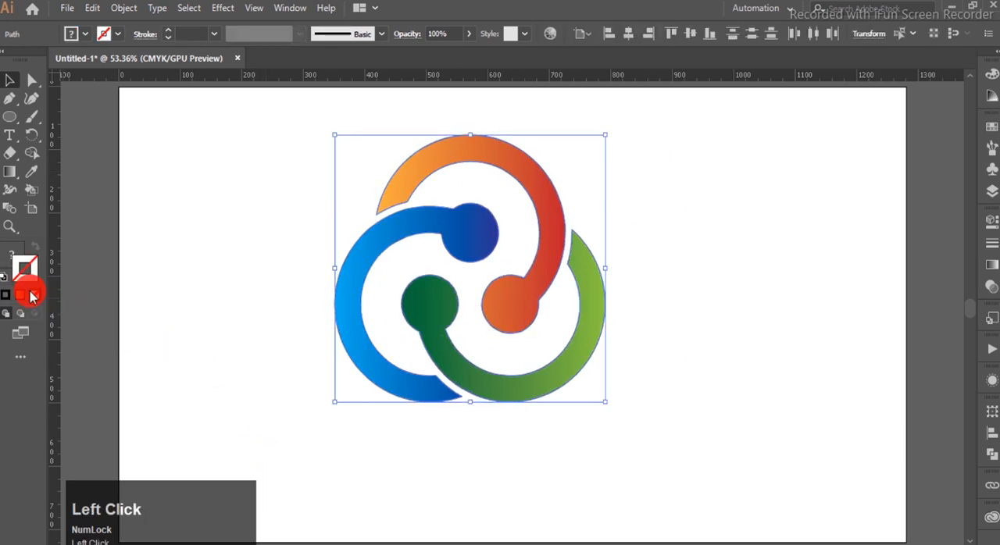
click(774, 330)
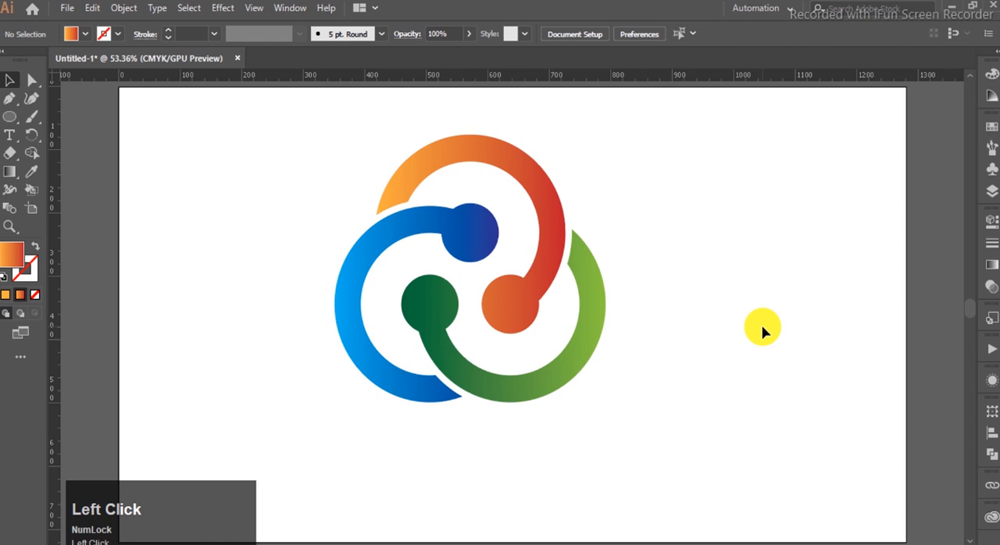
- Group the three swirls, scale the logo down slightly and place it near the centre of the artboard
drag(709, 134, 422, 401)
drag(502, 391, 525, 420)
key(ctrl+g)
drag(627, 429, 626, 431)
click(670, 399)
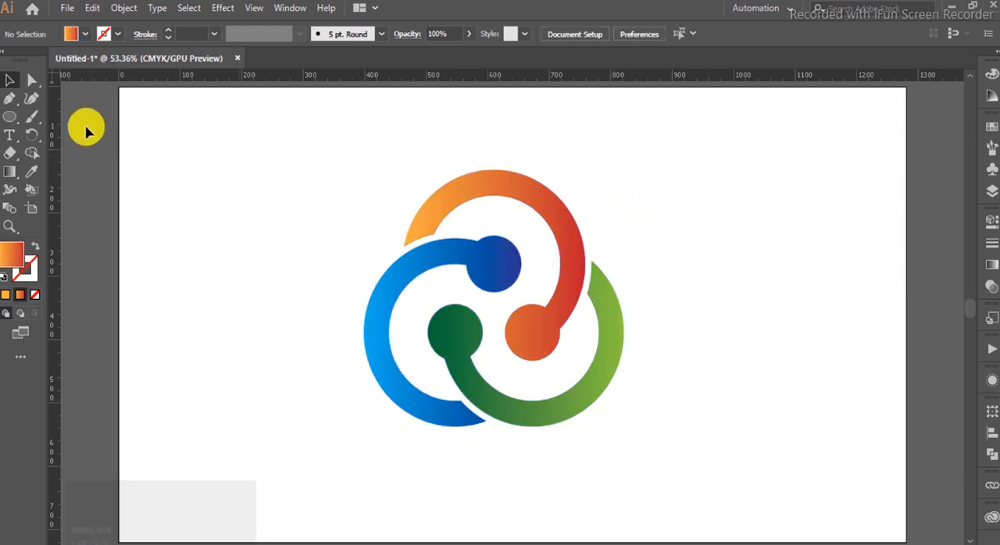
- Draw a rectangle that covers the whole artboard as a background
click(7, 118)
drag(8, 117, 43, 113)
drag(116, 89, 906, 539)
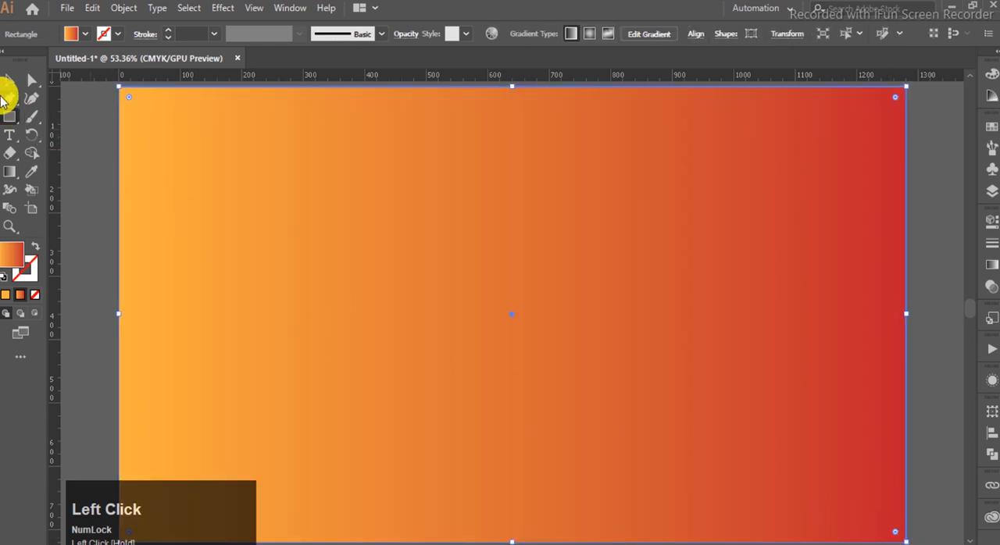
click(7, 81)
- Apply the White, Black gradient preset to the background rectangle and change its black end stop to light grey
click(989, 264)
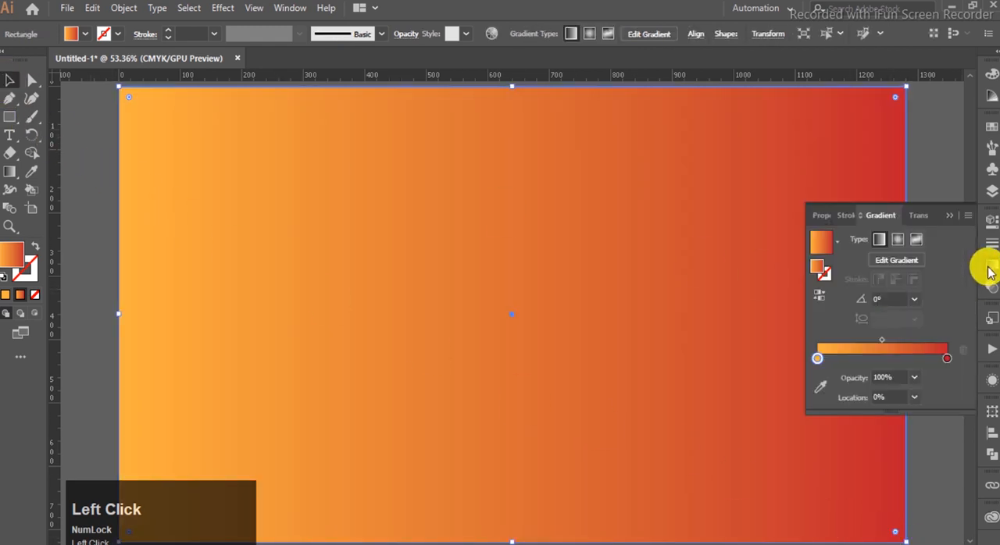
click(834, 247)
click(714, 270)
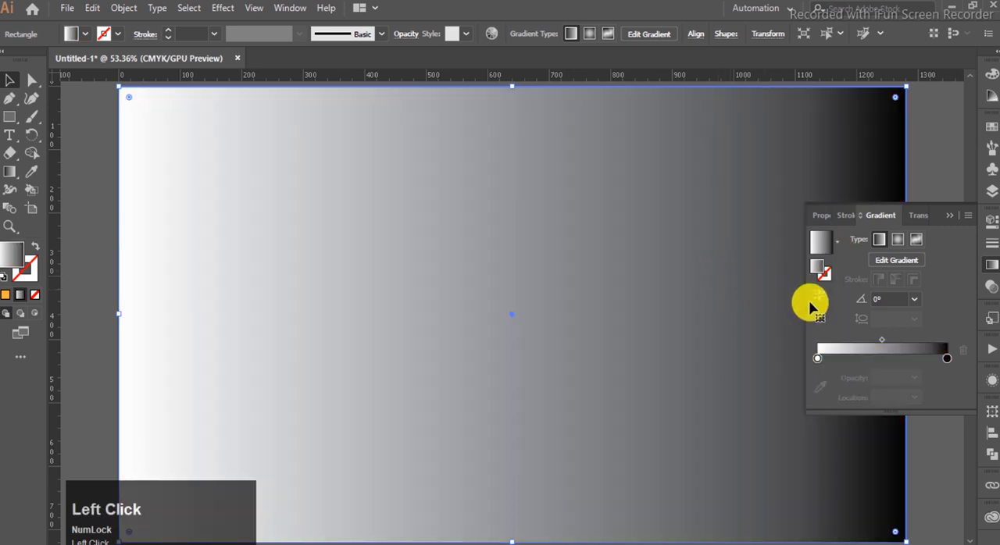
click(947, 359)
double_click(947, 360)
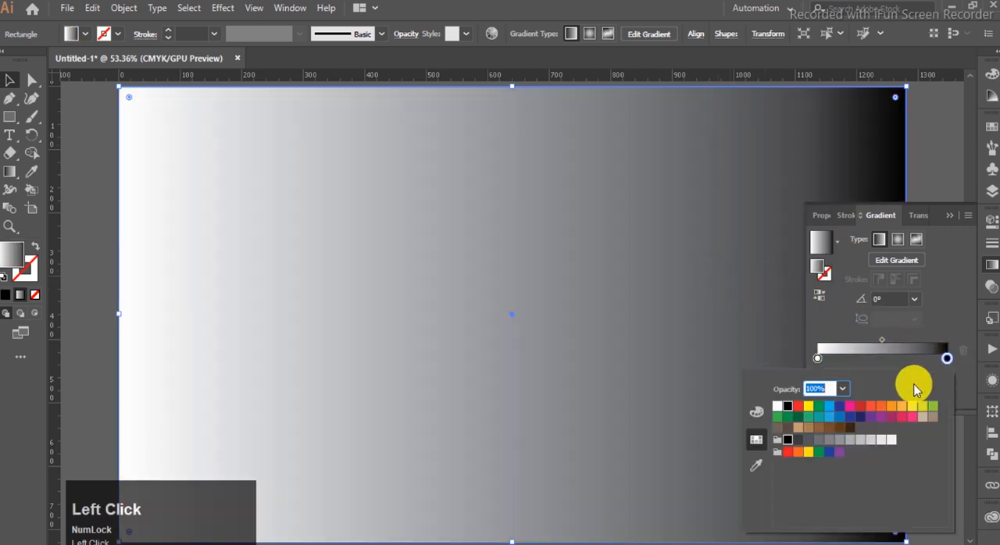
click(870, 440)
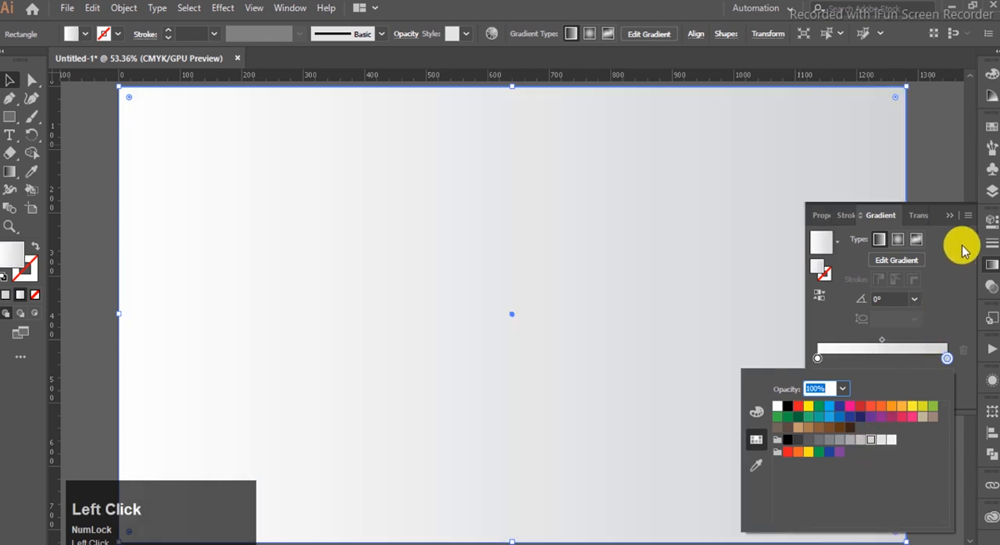
- Make the background gradient radial and move its white stop to a location of about 26%
click(898, 248)
click(898, 242)
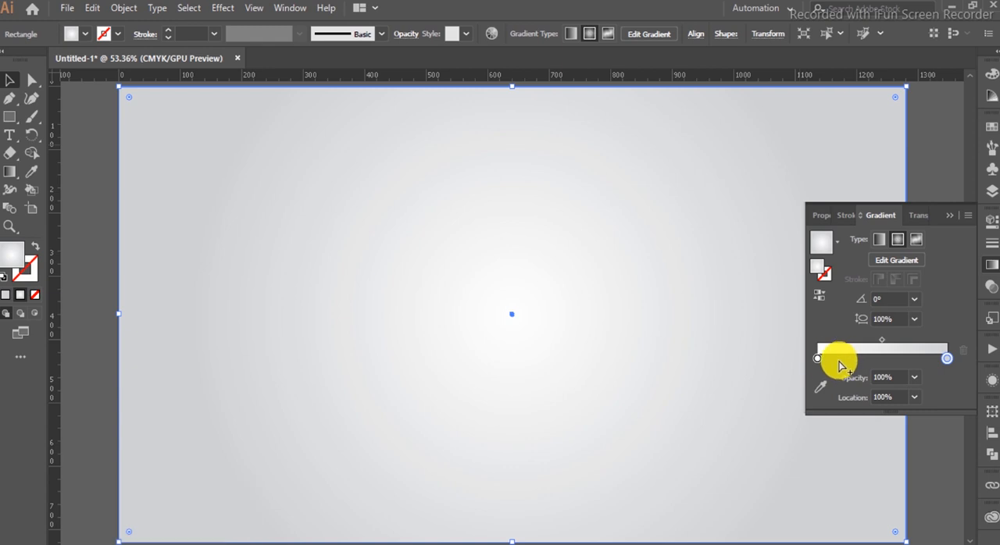
drag(818, 359, 853, 359)
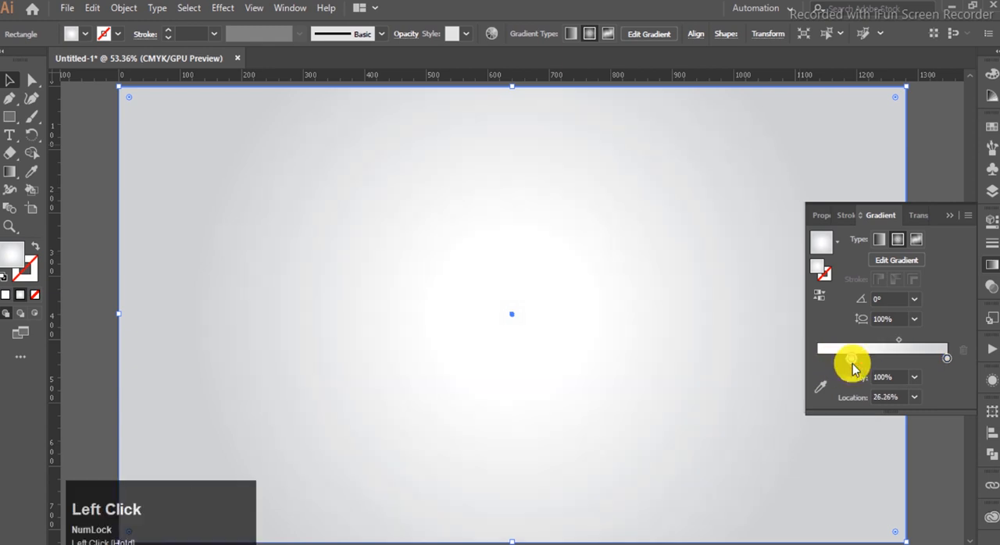
click(953, 219)
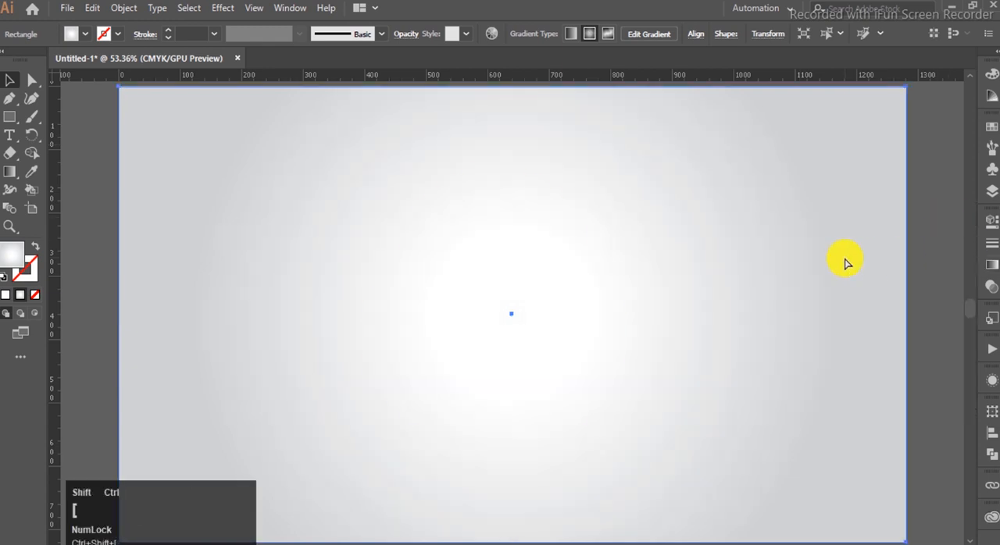
- Send the background rectangle behind the logo and lock it
key(ctrl+shift+bracketleft)
key(ctrl+2)
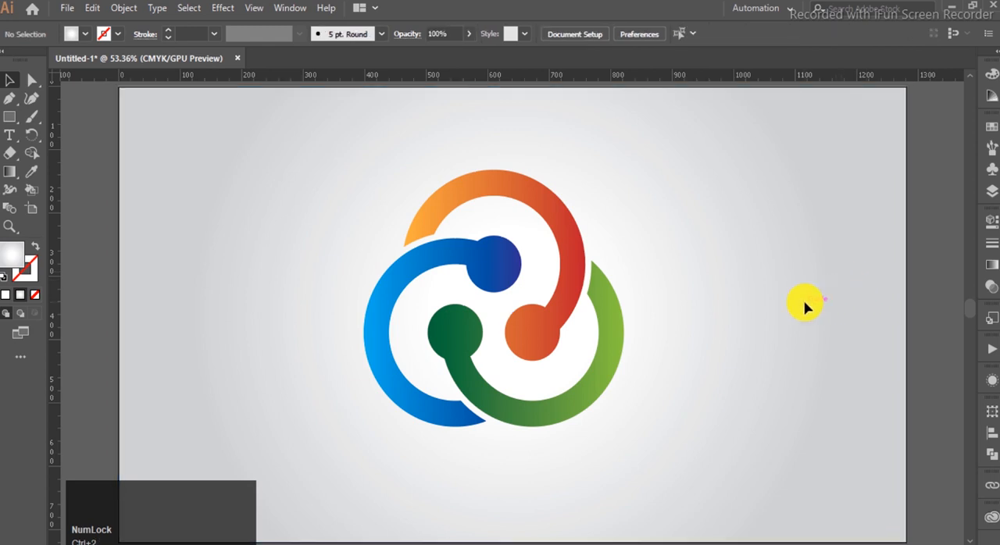